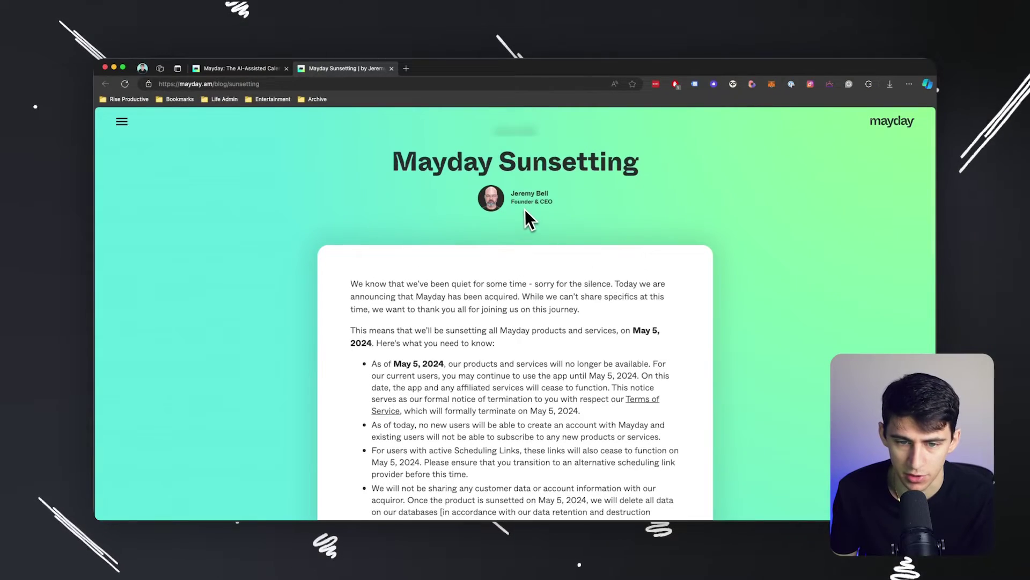
{"action": "scroll", "coordinate": [554, 282], "scroll_direction": "down", "scroll_amount": 2}
{"action": "scroll", "coordinate": [557, 291], "scroll_direction": "down", "scroll_amount": 1}
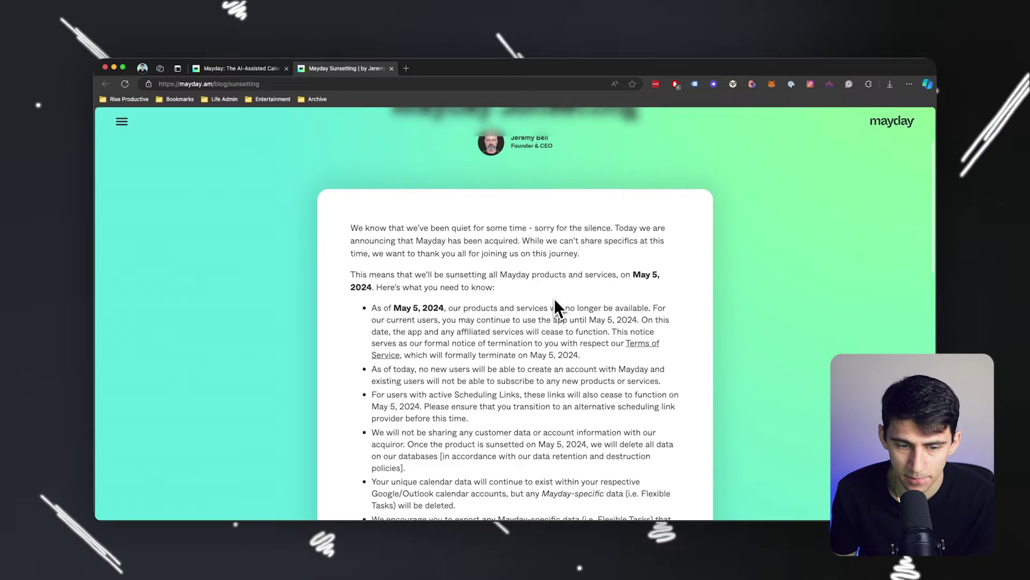
{"action": "scroll", "coordinate": [554, 299], "scroll_direction": "down", "scroll_amount": 1}
{"action": "scroll", "coordinate": [553, 299], "scroll_direction": "down", "scroll_amount": 1}
{"action": "scroll", "coordinate": [556, 297], "scroll_direction": "down", "scroll_amount": 1}
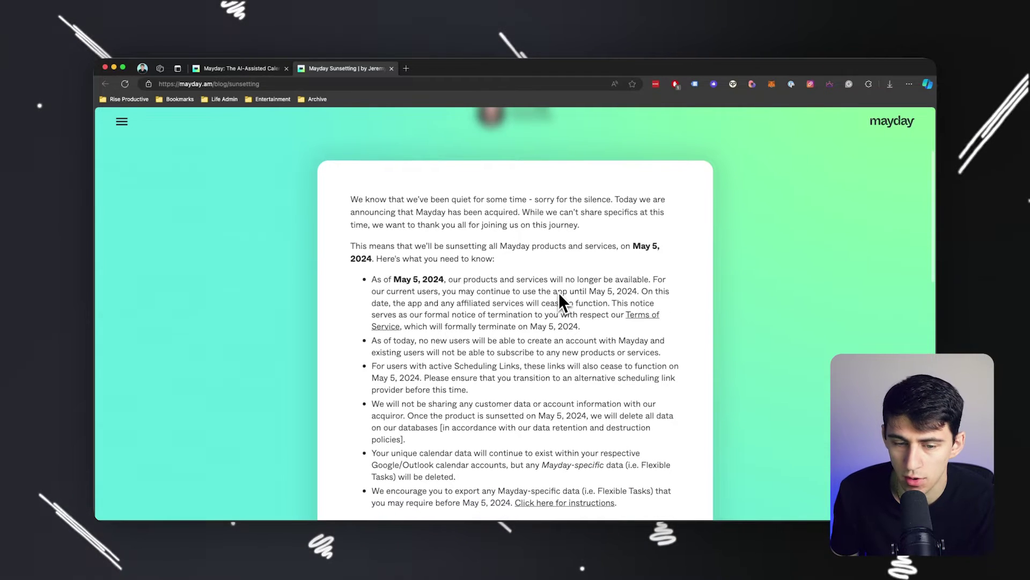
{"action": "scroll", "coordinate": [557, 294], "scroll_direction": "down", "scroll_amount": 1}
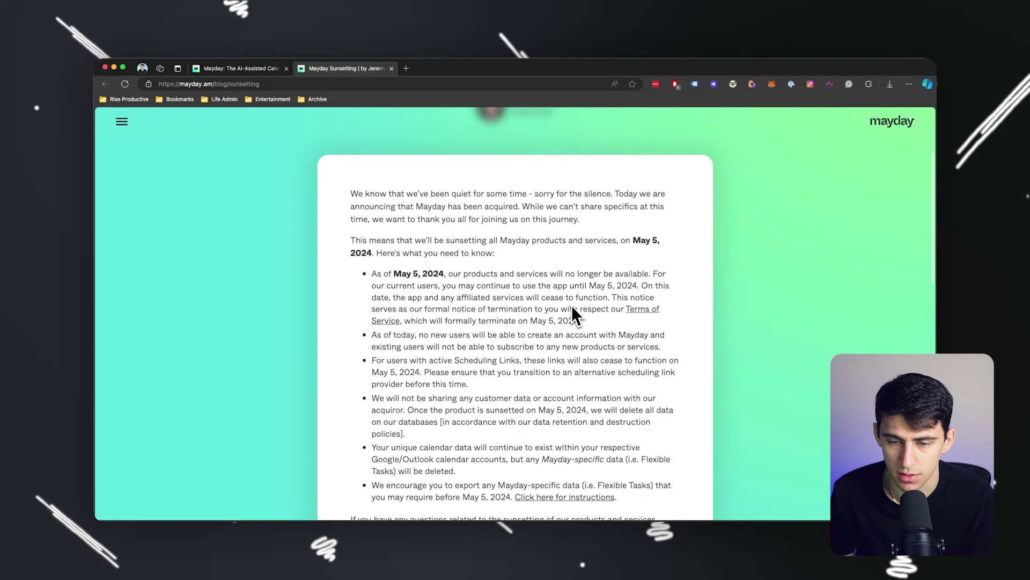
{"action": "scroll", "coordinate": [572, 305], "scroll_direction": "down", "scroll_amount": 1}
{"action": "scroll", "coordinate": [571, 311], "scroll_direction": "down", "scroll_amount": 1}
{"action": "scroll", "coordinate": [570, 305], "scroll_direction": "down", "scroll_amount": 2}
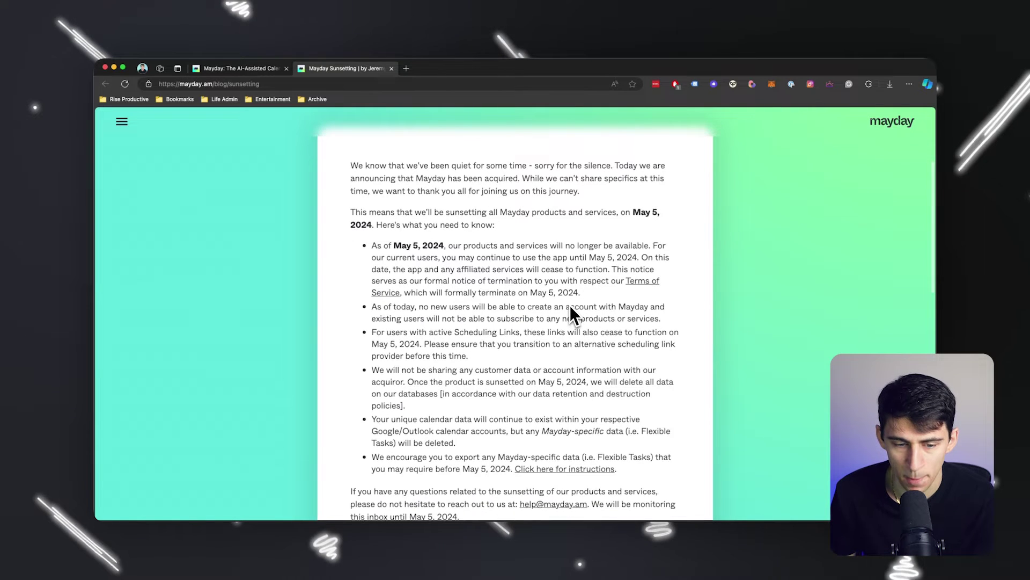
{"action": "scroll", "coordinate": [570, 305], "scroll_direction": "down", "scroll_amount": 2}
{"action": "scroll", "coordinate": [569, 304], "scroll_direction": "down", "scroll_amount": 1}
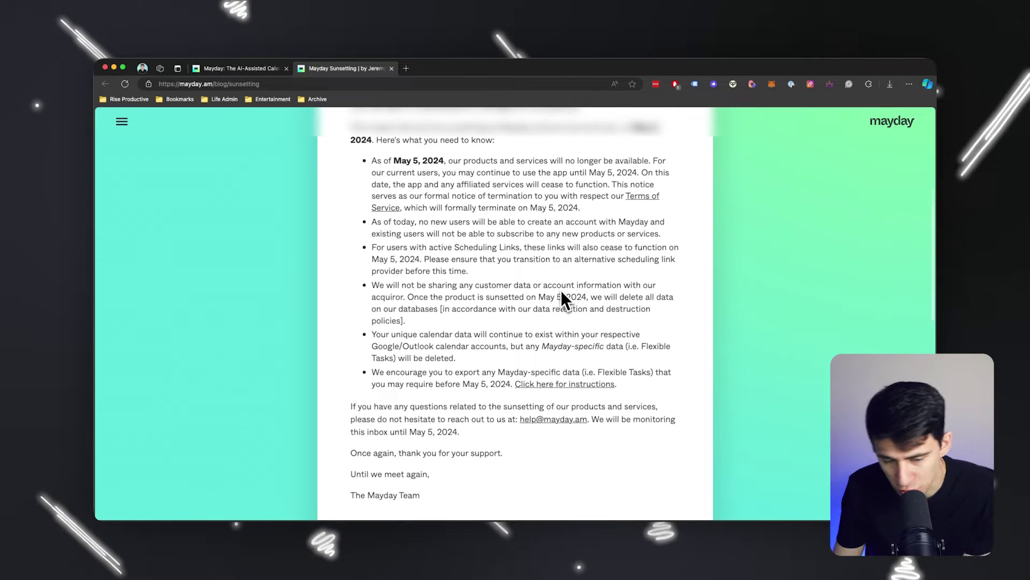
Return to the mayday.am homepage tab, browse its features, and highlight 'Scheduling' in the headline
{"action": "left_click", "coordinate": [240, 67]}
{"action": "scroll", "coordinate": [418, 219], "scroll_direction": "down", "scroll_amount": 5}
{"action": "scroll", "coordinate": [425, 225], "scroll_direction": "down", "scroll_amount": 5}
{"action": "scroll", "coordinate": [543, 267], "scroll_direction": "down", "scroll_amount": 3}
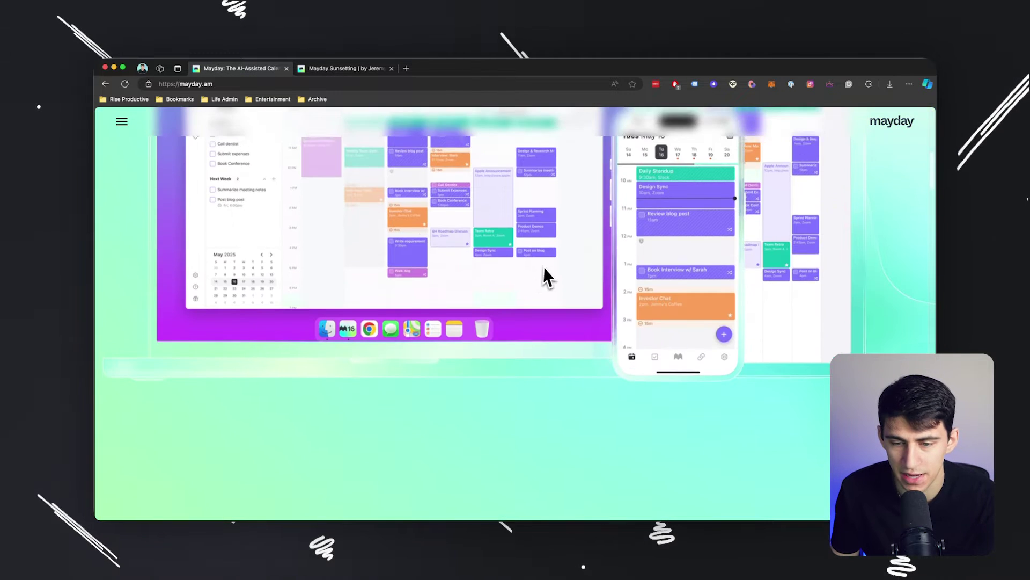
{"action": "scroll", "coordinate": [547, 268], "scroll_direction": "down", "scroll_amount": 5}
{"action": "scroll", "coordinate": [547, 268], "scroll_direction": "up", "scroll_amount": 3}
{"action": "scroll", "coordinate": [547, 268], "scroll_direction": "up", "scroll_amount": 4}
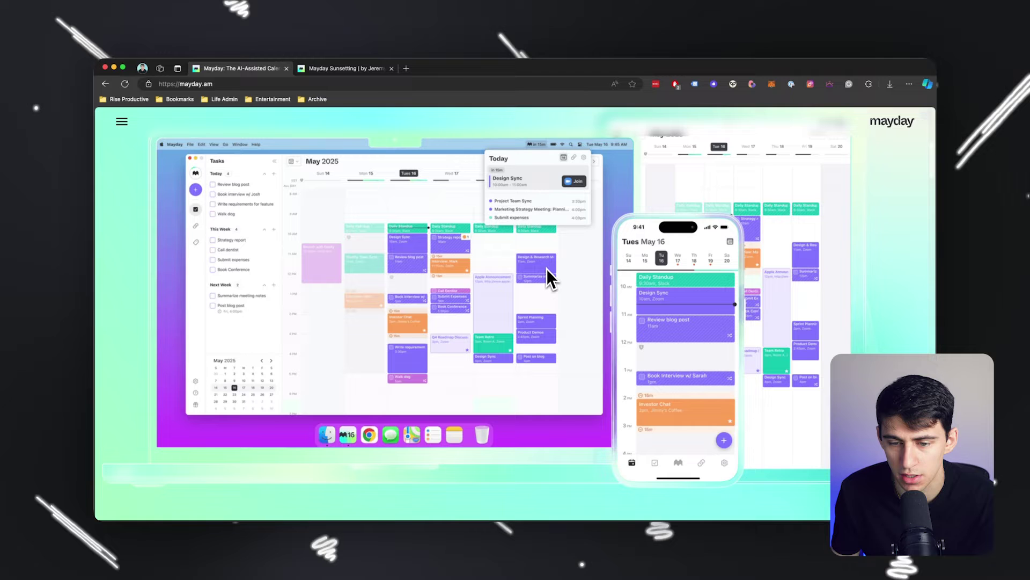
{"action": "scroll", "coordinate": [547, 270], "scroll_direction": "down", "scroll_amount": 5}
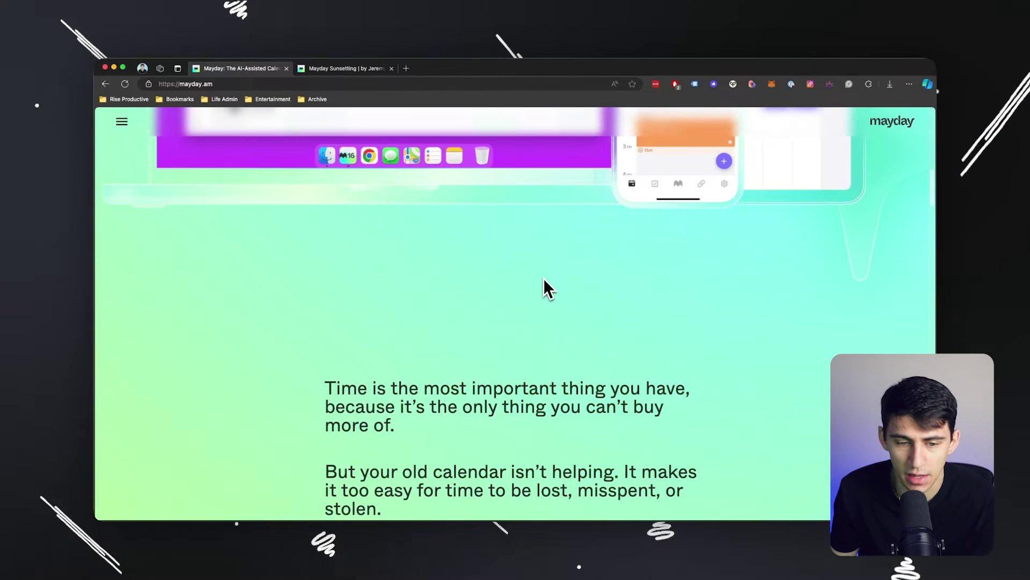
{"action": "scroll", "coordinate": [543, 278], "scroll_direction": "down", "scroll_amount": 5}
{"action": "scroll", "coordinate": [544, 285], "scroll_direction": "down", "scroll_amount": 5}
{"action": "scroll", "coordinate": [544, 287], "scroll_direction": "down", "scroll_amount": 5}
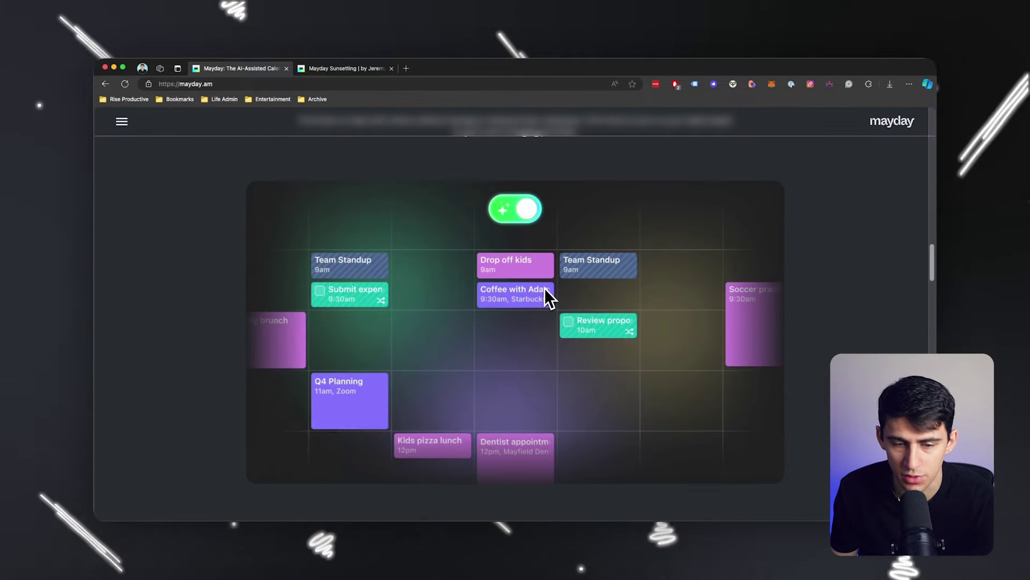
{"action": "scroll", "coordinate": [545, 288], "scroll_direction": "down", "scroll_amount": 5}
{"action": "scroll", "coordinate": [544, 288], "scroll_direction": "down", "scroll_amount": 4}
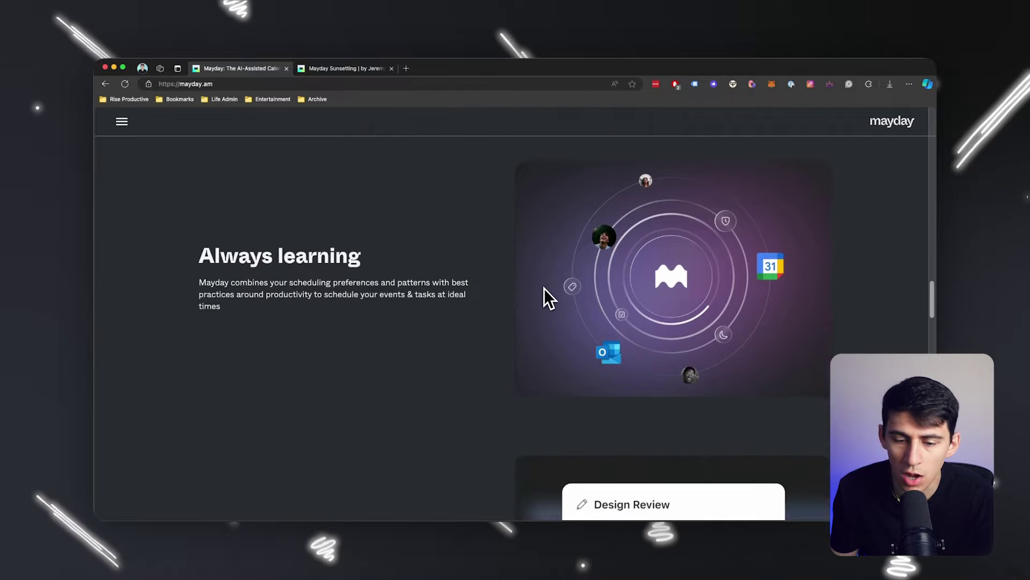
{"action": "scroll", "coordinate": [544, 289], "scroll_direction": "down", "scroll_amount": 4}
{"action": "scroll", "coordinate": [543, 287], "scroll_direction": "down", "scroll_amount": 4}
{"action": "scroll", "coordinate": [541, 285], "scroll_direction": "down", "scroll_amount": 3}
{"action": "scroll", "coordinate": [542, 288], "scroll_direction": "down", "scroll_amount": 4}
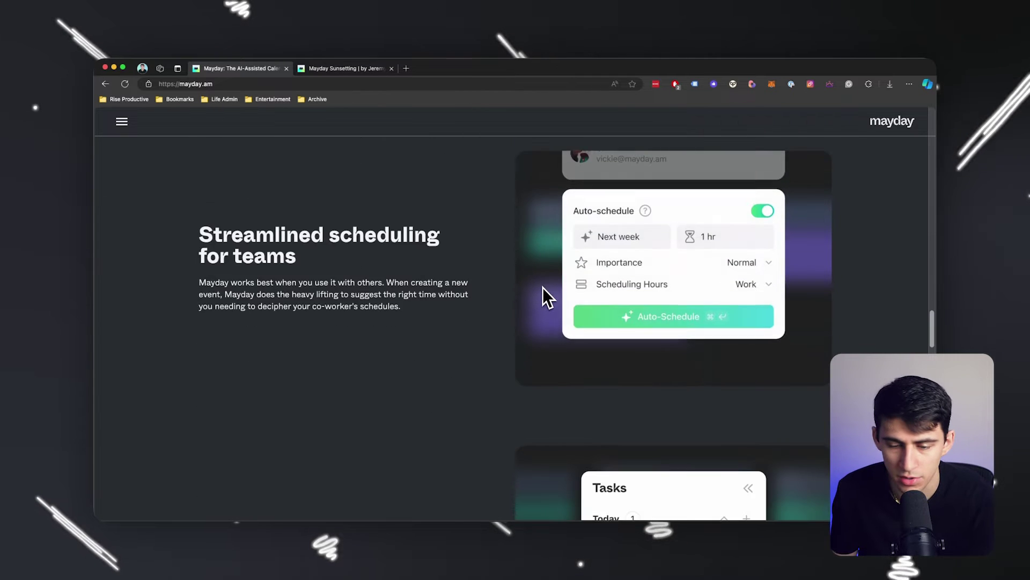
{"action": "scroll", "coordinate": [543, 288], "scroll_direction": "down", "scroll_amount": 5}
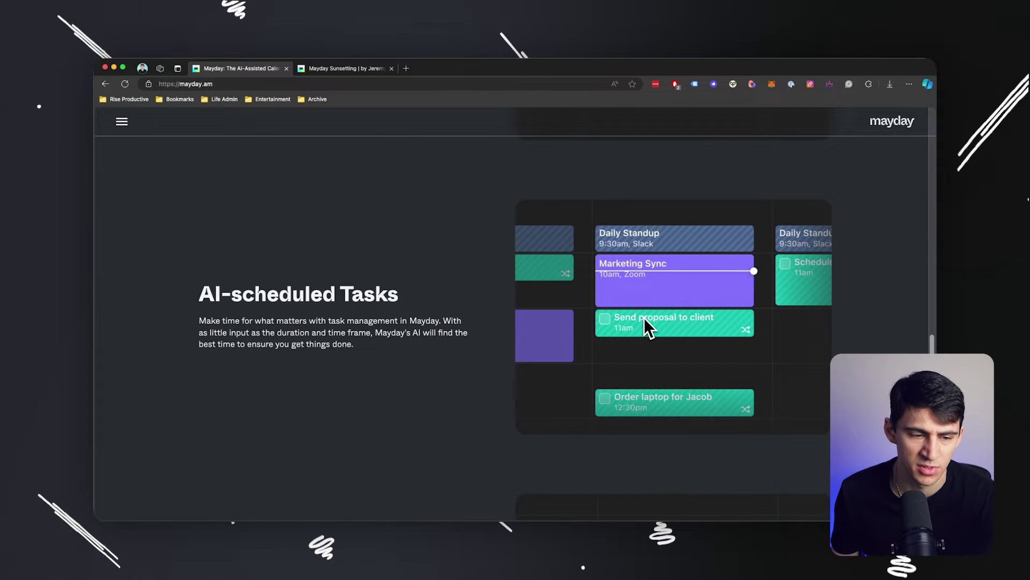
{"action": "scroll", "coordinate": [472, 253], "scroll_direction": "down", "scroll_amount": 4}
{"action": "scroll", "coordinate": [536, 306], "scroll_direction": "down", "scroll_amount": 5}
{"action": "scroll", "coordinate": [553, 314], "scroll_direction": "down", "scroll_amount": 3}
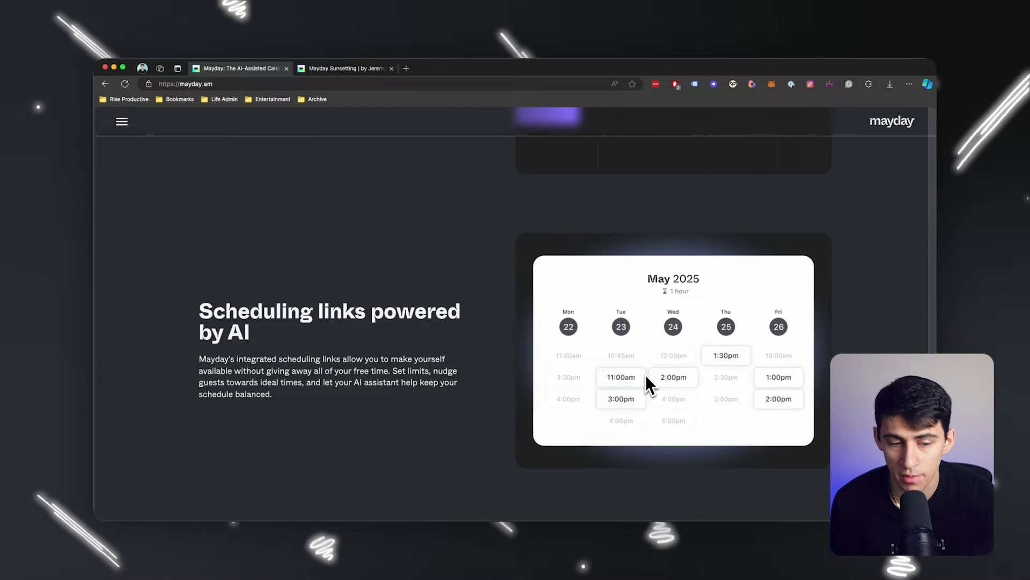
{"action": "scroll", "coordinate": [646, 374], "scroll_direction": "up", "scroll_amount": 10}
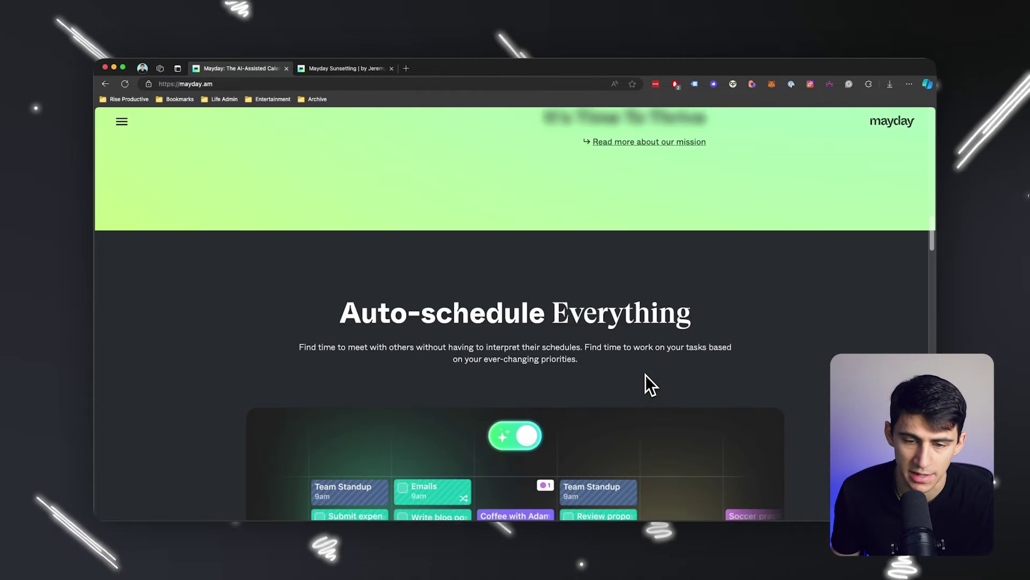
{"action": "scroll", "coordinate": [646, 374], "scroll_direction": "up", "scroll_amount": 10}
{"action": "double_click", "coordinate": [514, 311]}
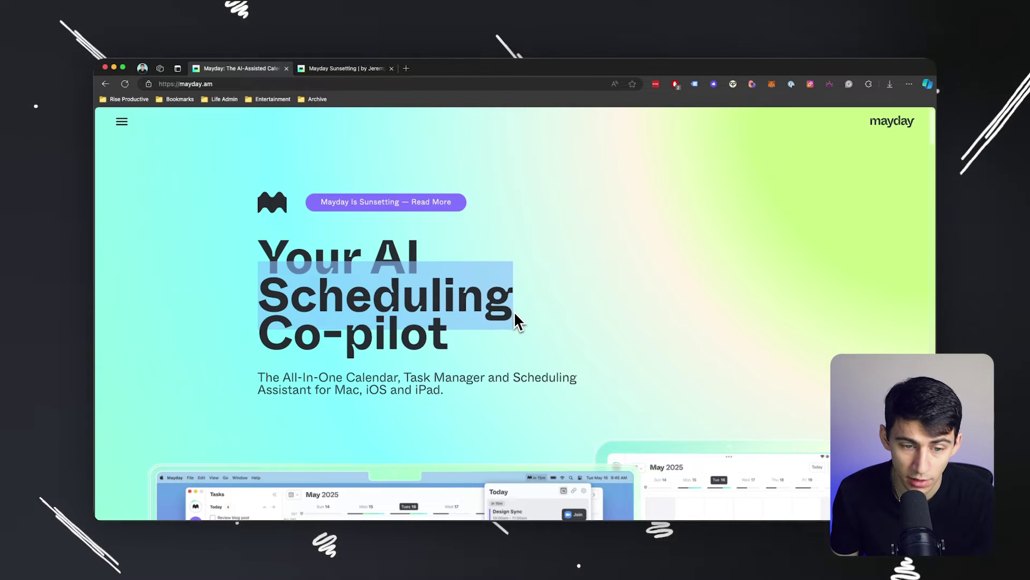
Clear the 'Scheduling' text highlight on the Mayday homepage
{"action": "left_click", "coordinate": [514, 311]}
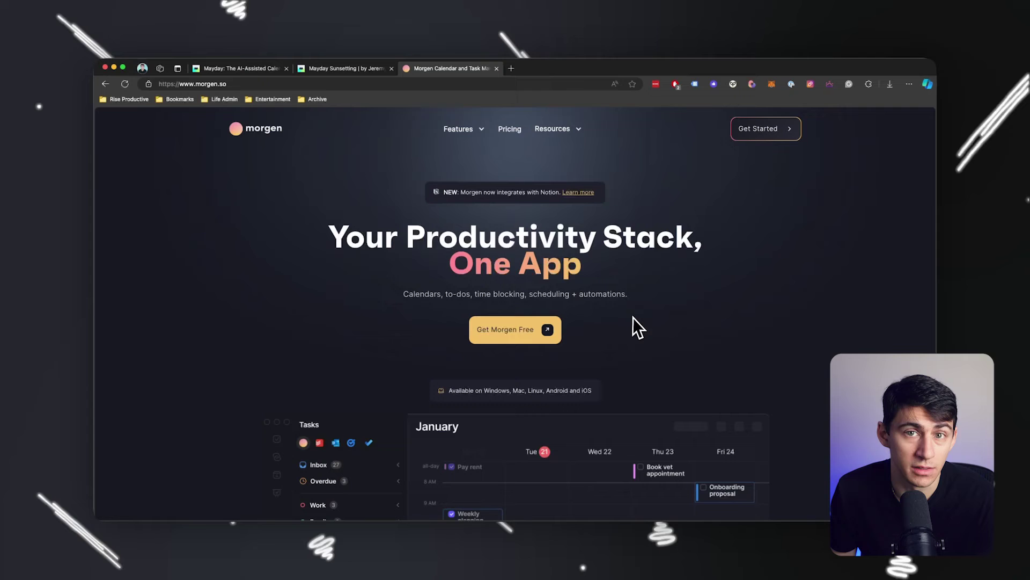
{"action": "scroll", "coordinate": [634, 318], "scroll_direction": "down", "scroll_amount": 1}
{"action": "scroll", "coordinate": [634, 323], "scroll_direction": "down", "scroll_amount": 3}
{"action": "scroll", "coordinate": [627, 346], "scroll_direction": "down", "scroll_amount": 5}
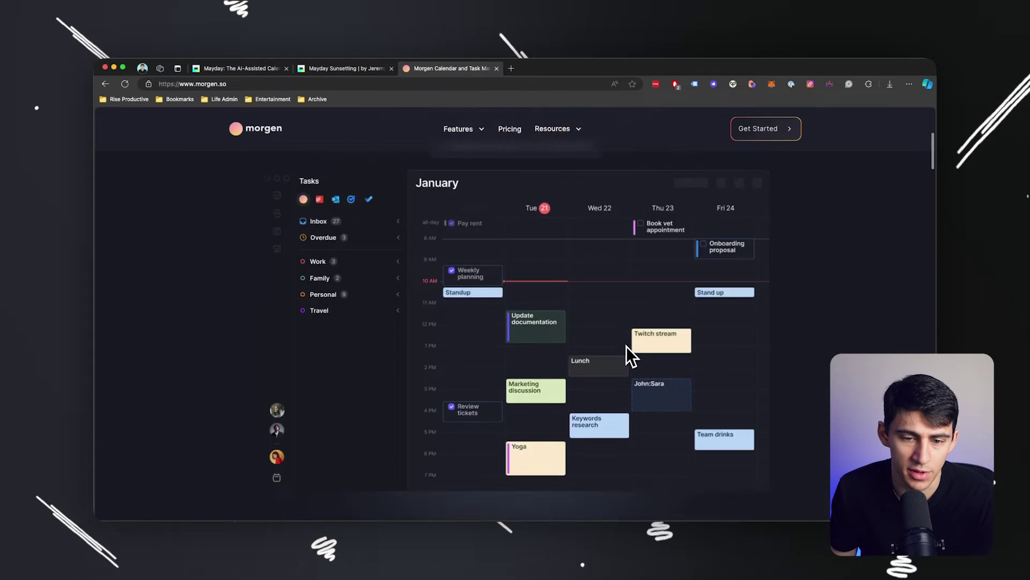
{"action": "scroll", "coordinate": [625, 346], "scroll_direction": "down", "scroll_amount": 8}
{"action": "scroll", "coordinate": [624, 348], "scroll_direction": "down", "scroll_amount": 5}
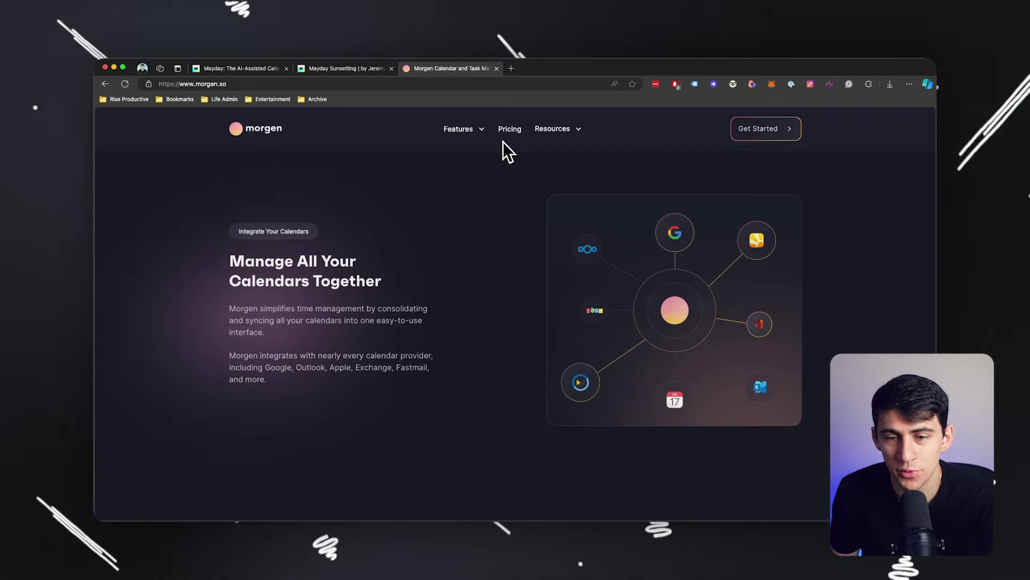
{"action": "scroll", "coordinate": [522, 270], "scroll_direction": "down", "scroll_amount": 5}
{"action": "scroll", "coordinate": [564, 282], "scroll_direction": "down", "scroll_amount": 5}
{"action": "scroll", "coordinate": [604, 290], "scroll_direction": "down", "scroll_amount": 4}
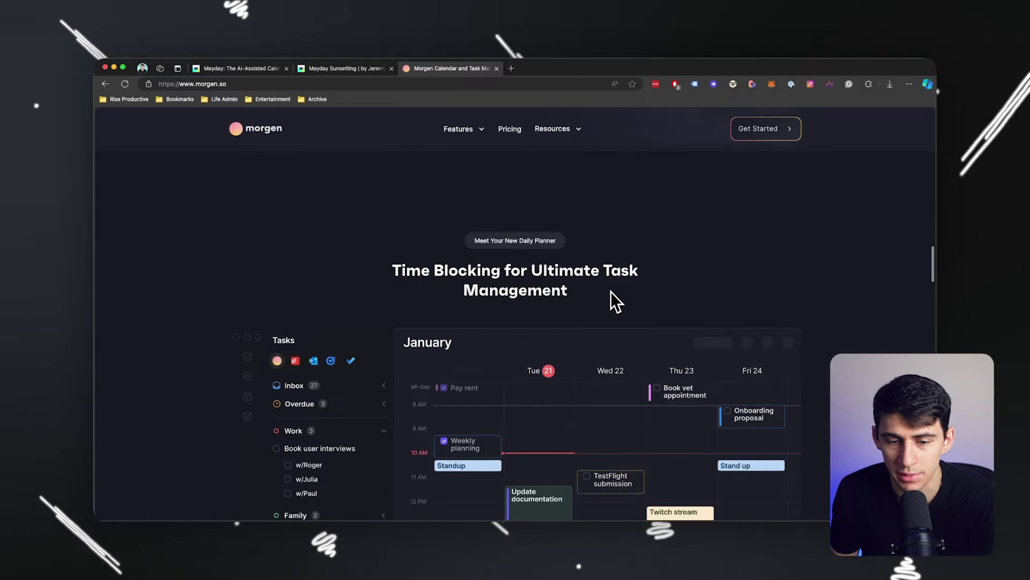
{"action": "scroll", "coordinate": [610, 292], "scroll_direction": "down", "scroll_amount": 5}
{"action": "scroll", "coordinate": [612, 286], "scroll_direction": "up", "scroll_amount": 1}
{"action": "scroll", "coordinate": [559, 216], "scroll_direction": "up", "scroll_amount": 2}
{"action": "scroll", "coordinate": [598, 254], "scroll_direction": "down", "scroll_amount": 2}
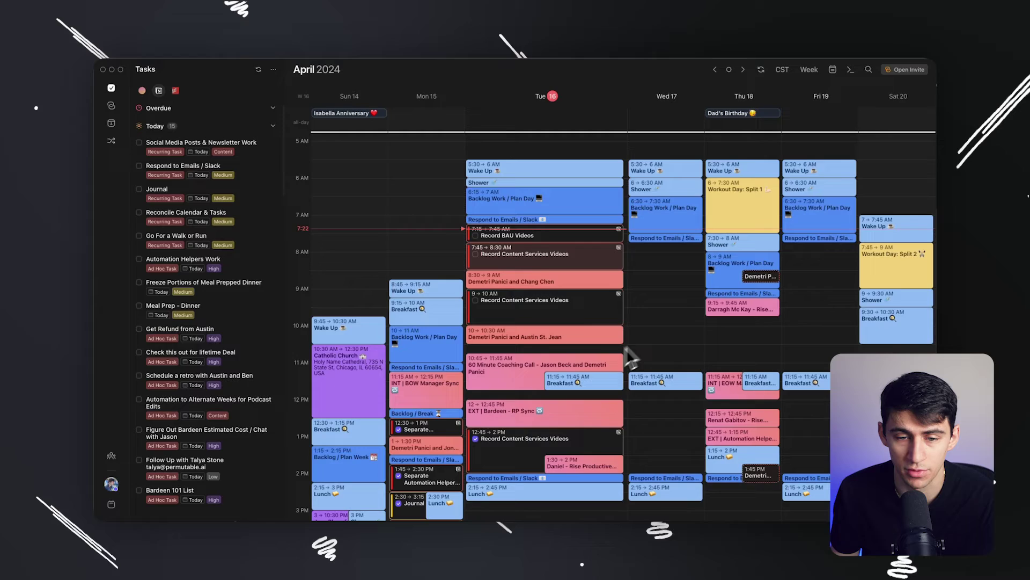
{"action": "left_click", "coordinate": [524, 199]}
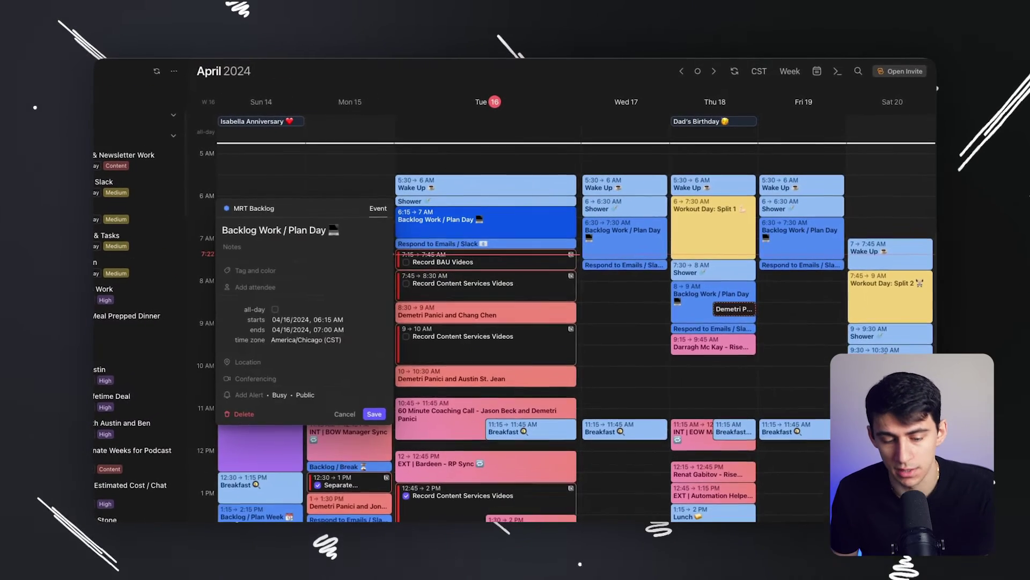
{"action": "left_click", "coordinate": [499, 415]}
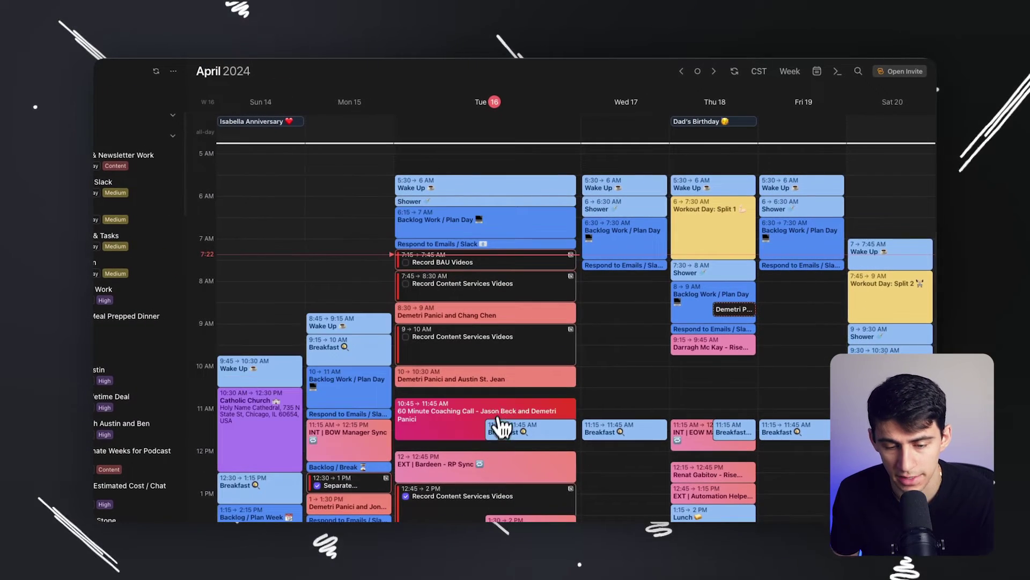
{"action": "left_click", "coordinate": [817, 72]}
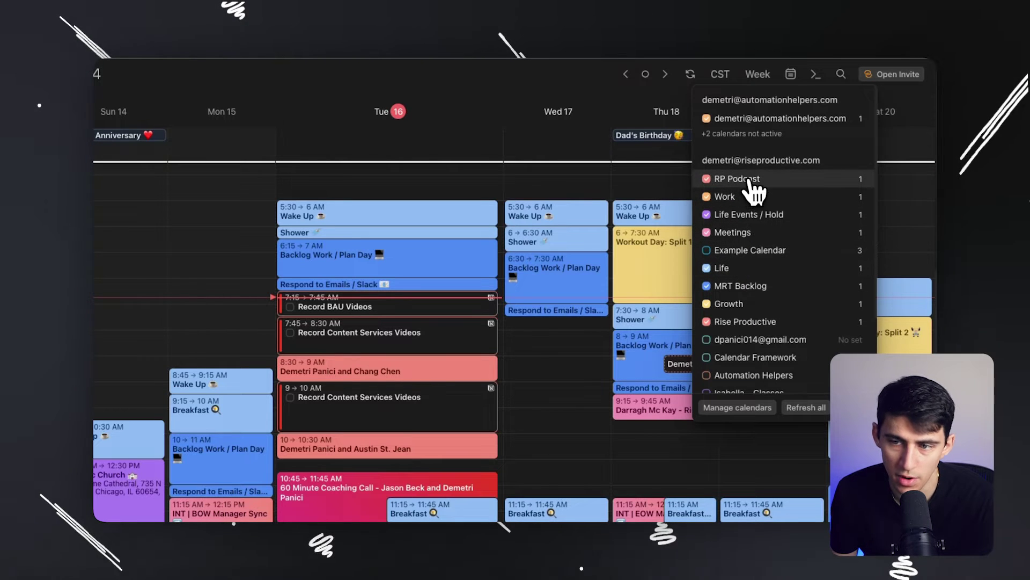
{"action": "scroll", "coordinate": [753, 264], "scroll_direction": "down", "scroll_amount": 3}
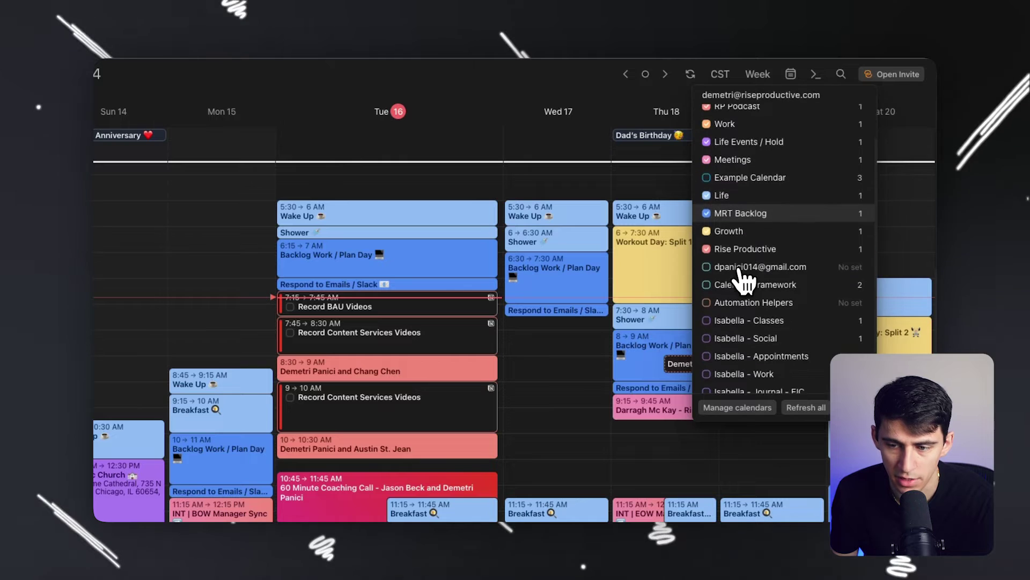
{"action": "key", "text": "Escape"}
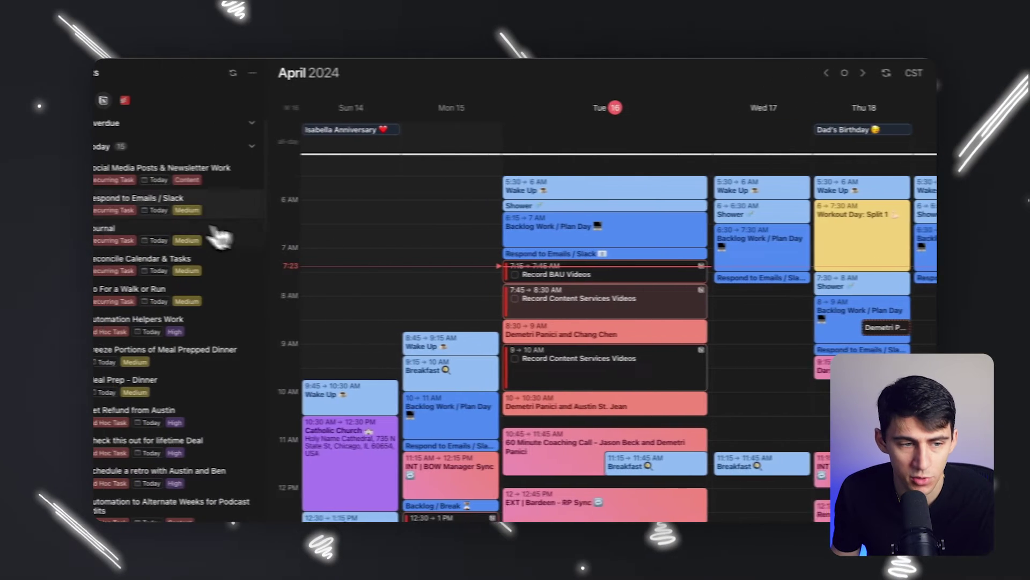
{"action": "scroll", "coordinate": [507, 283], "scroll_direction": "down", "scroll_amount": 5}
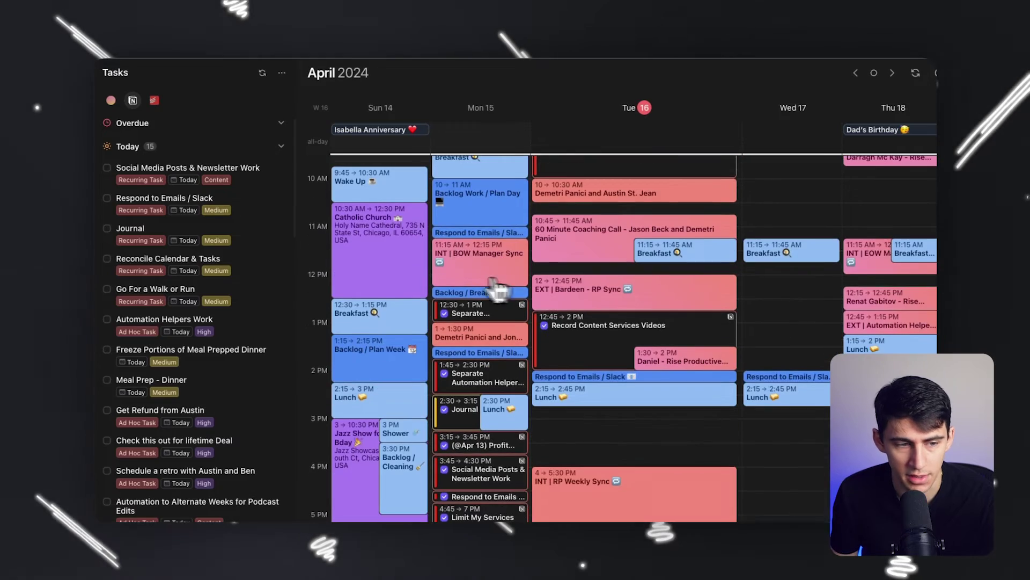
Time-block Reconcile Calendar & Tasks on Tuesday in the MRT Backlog calendar, then close Journal's details
{"action": "mouse_move", "coordinate": [185, 259]}
{"action": "left_mouse_down"}
{"action": "mouse_move", "coordinate": [475, 350]}
{"action": "mouse_move", "coordinate": [500, 411]}
{"action": "left_mouse_up"}
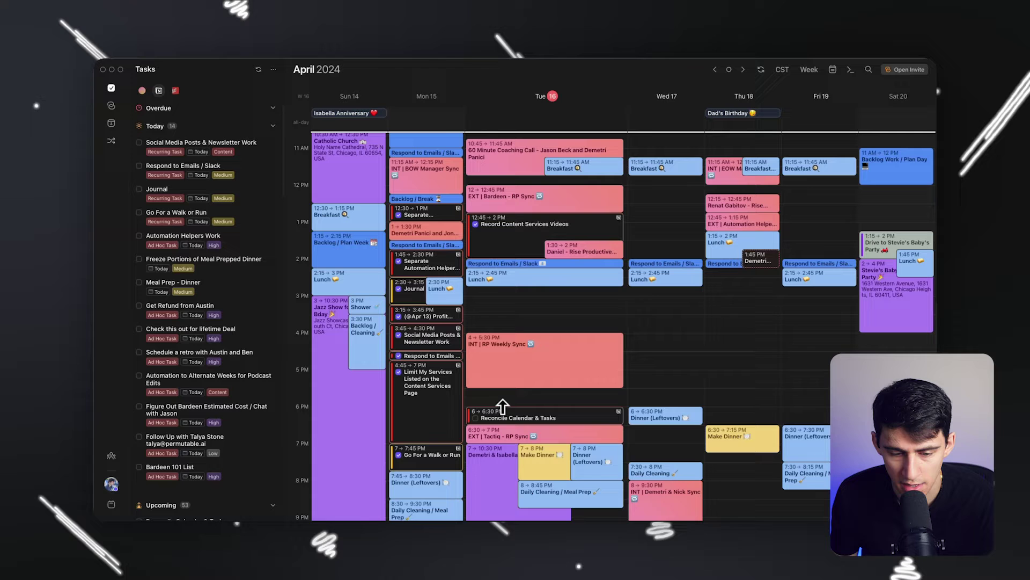
{"action": "left_click", "coordinate": [508, 421]}
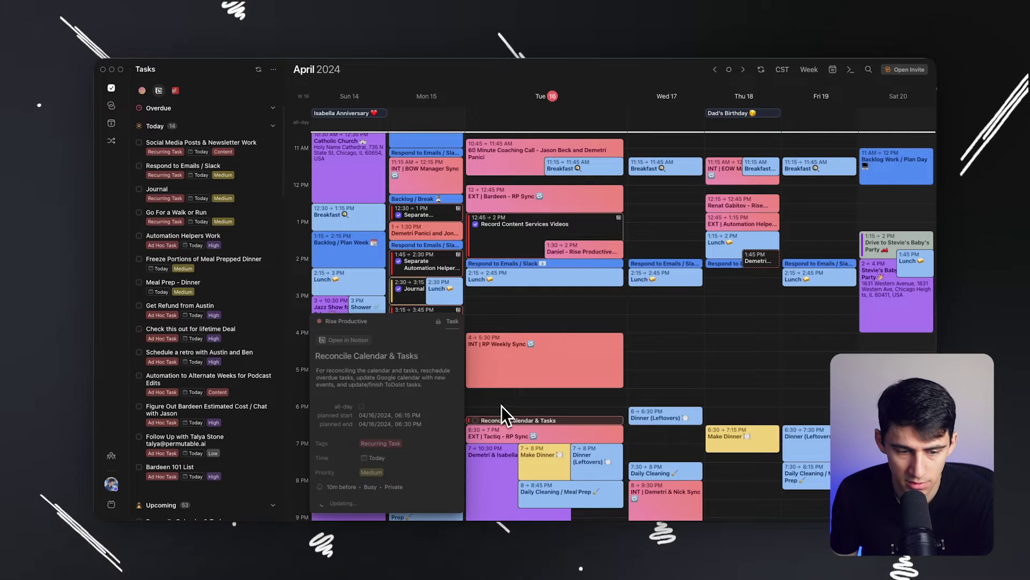
{"action": "left_click", "coordinate": [346, 320]}
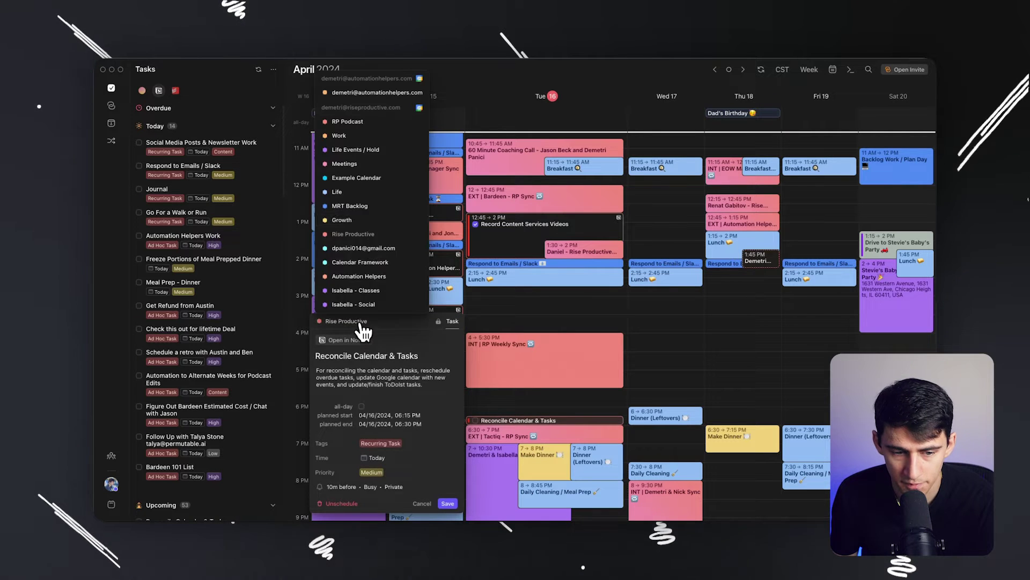
{"action": "left_click", "coordinate": [362, 216]}
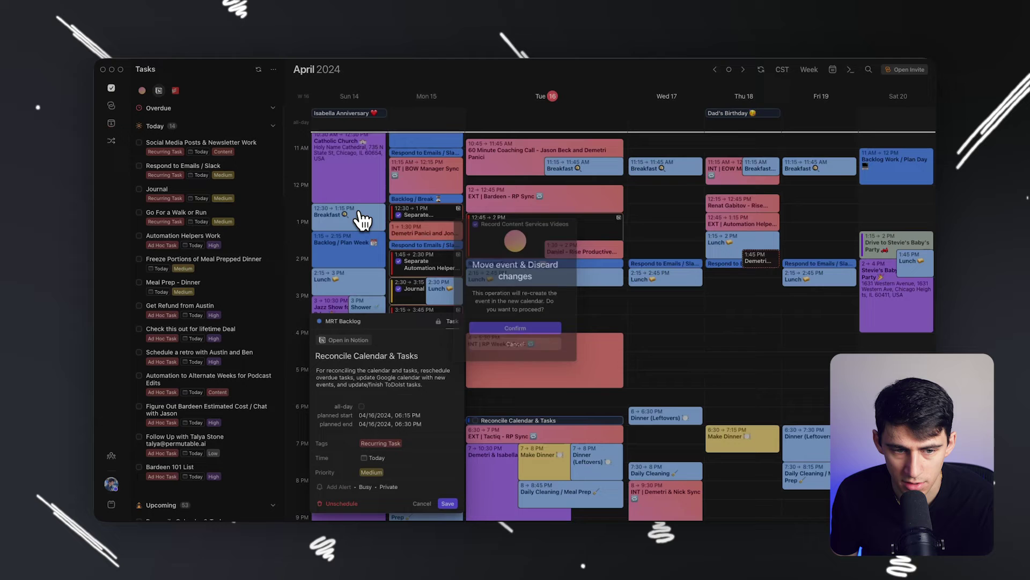
{"action": "left_click", "coordinate": [501, 329]}
{"action": "scroll", "coordinate": [523, 249], "scroll_direction": "up", "scroll_amount": 3}
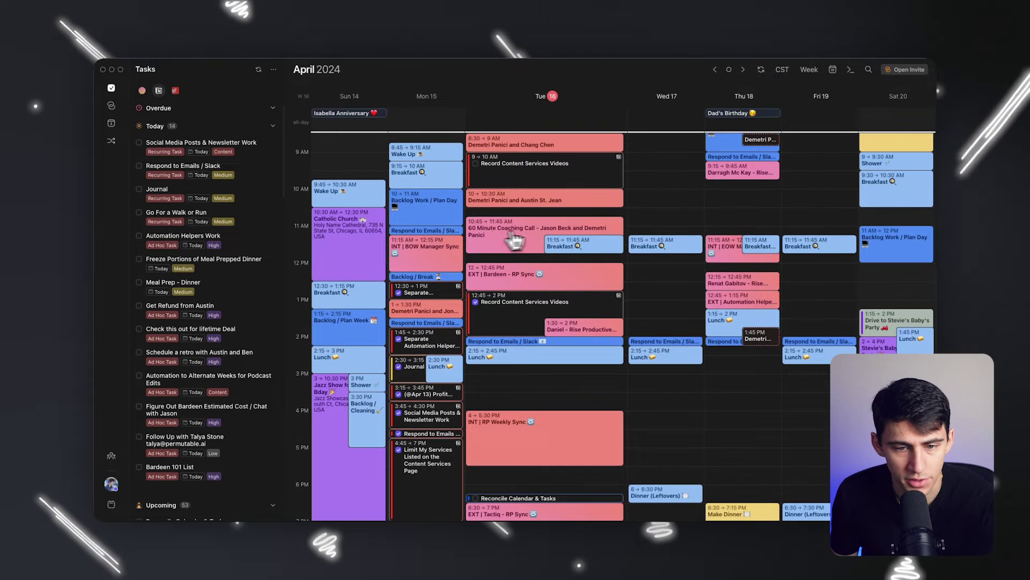
{"action": "scroll", "coordinate": [564, 254], "scroll_direction": "down", "scroll_amount": 5}
{"action": "scroll", "coordinate": [569, 254], "scroll_direction": "down", "scroll_amount": 2}
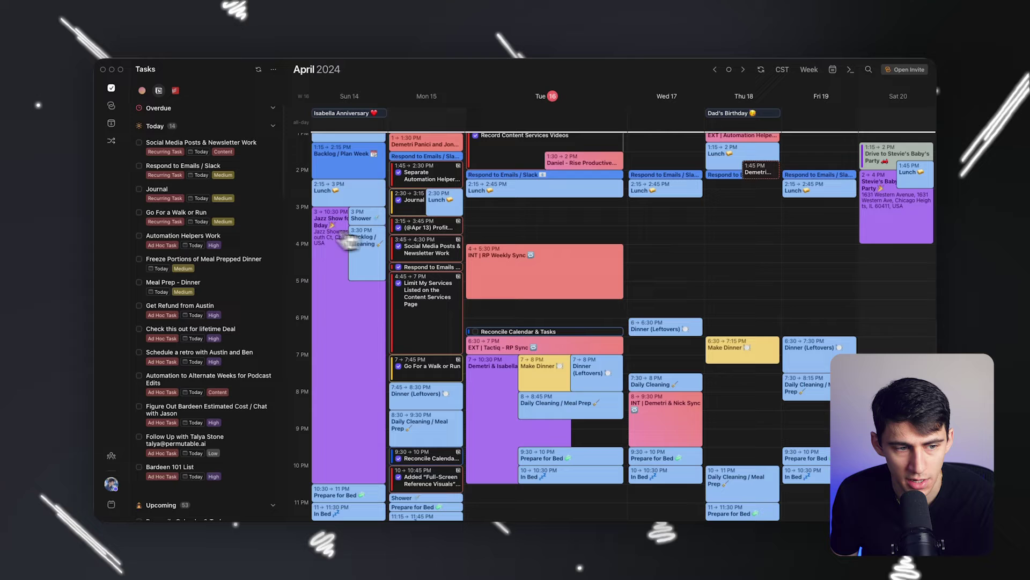
{"action": "mouse_move", "coordinate": [157, 188]}
{"action": "left_mouse_down"}
{"action": "mouse_move", "coordinate": [423, 250]}
{"action": "mouse_move", "coordinate": [588, 219]}
{"action": "left_mouse_up"}
{"action": "scroll", "coordinate": [450, 240], "scroll_direction": "up", "scroll_amount": 1}
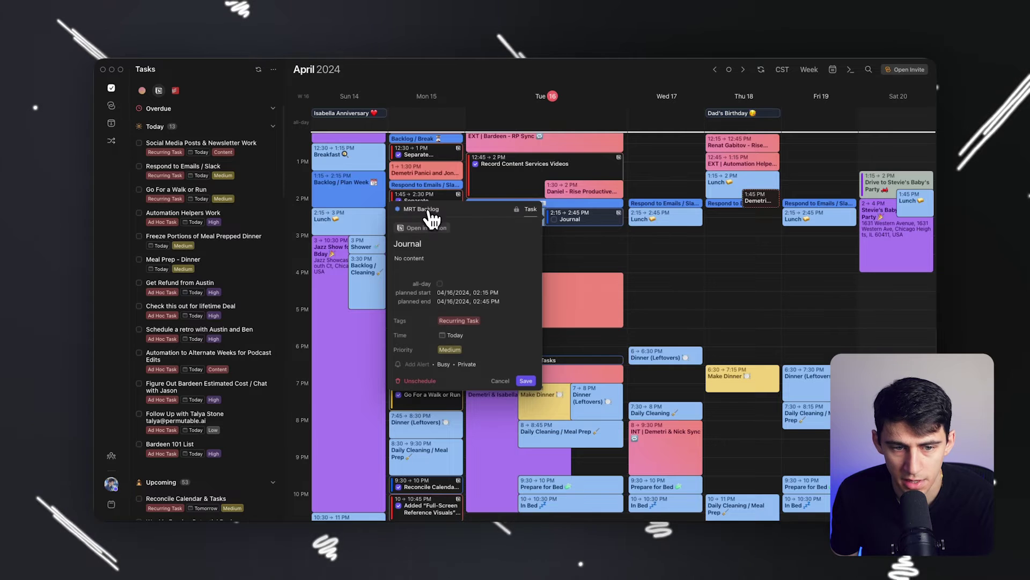
{"action": "left_click", "coordinate": [541, 314]}
{"action": "scroll", "coordinate": [542, 314], "scroll_direction": "up", "scroll_amount": 5}
{"action": "scroll", "coordinate": [556, 280], "scroll_direction": "down", "scroll_amount": 1}
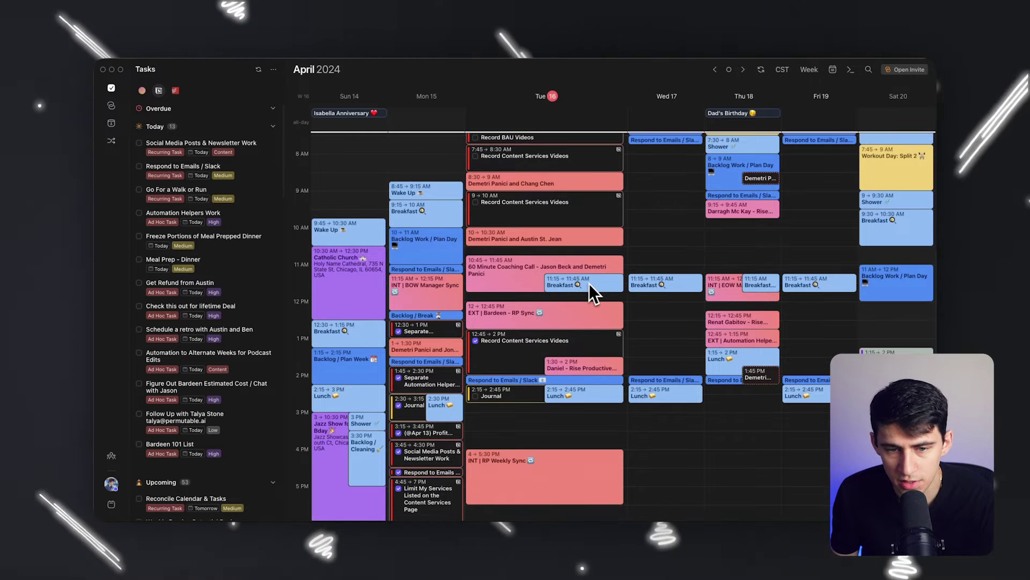
{"action": "scroll", "coordinate": [582, 283], "scroll_direction": "up", "scroll_amount": 1}
Delete only Tuesday's 11:15–11:45 AM occurrence of the recurring Breakfast event
{"action": "right_click", "coordinate": [585, 304]}
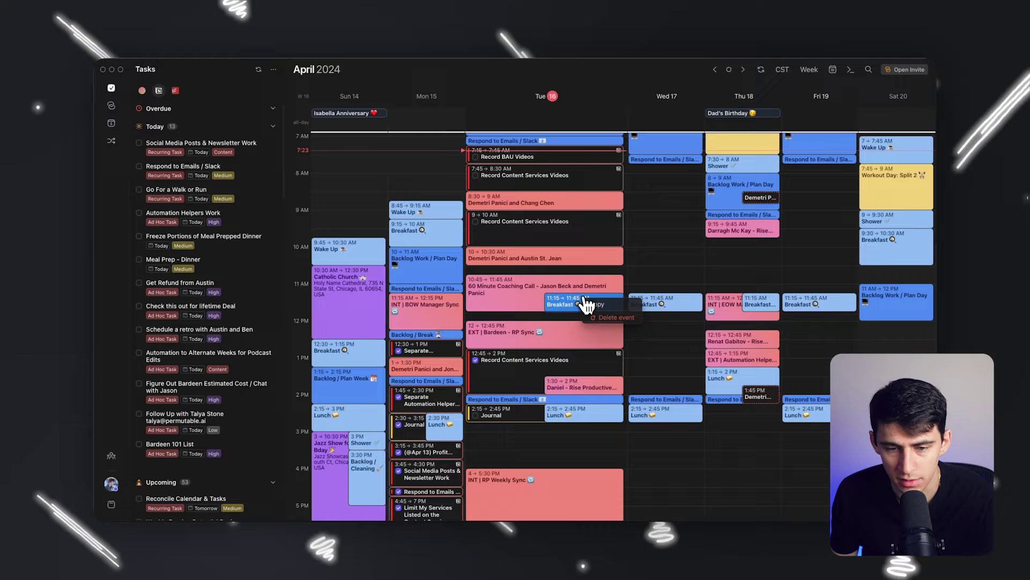
{"action": "left_click", "coordinate": [598, 318]}
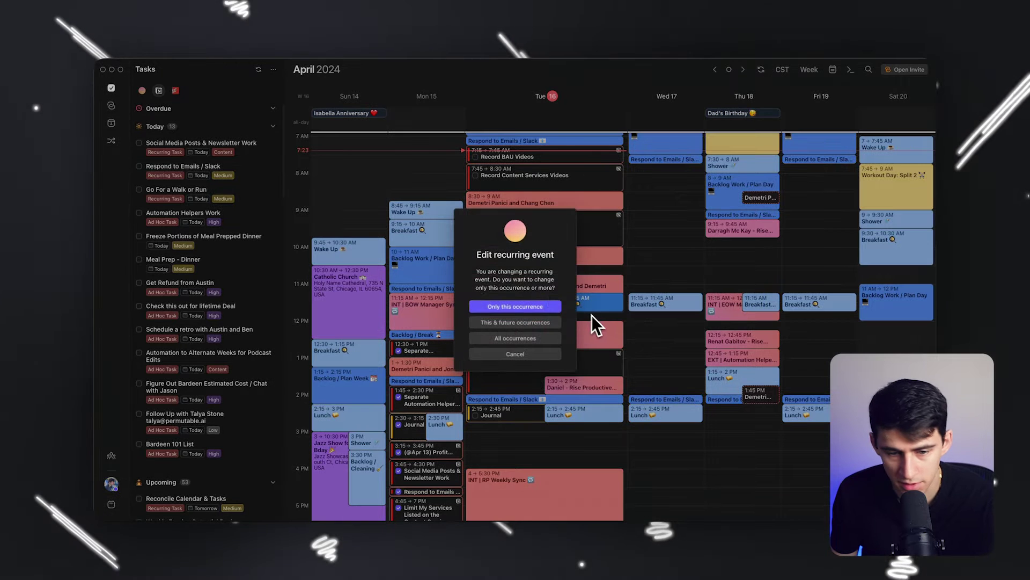
{"action": "left_click", "coordinate": [519, 308]}
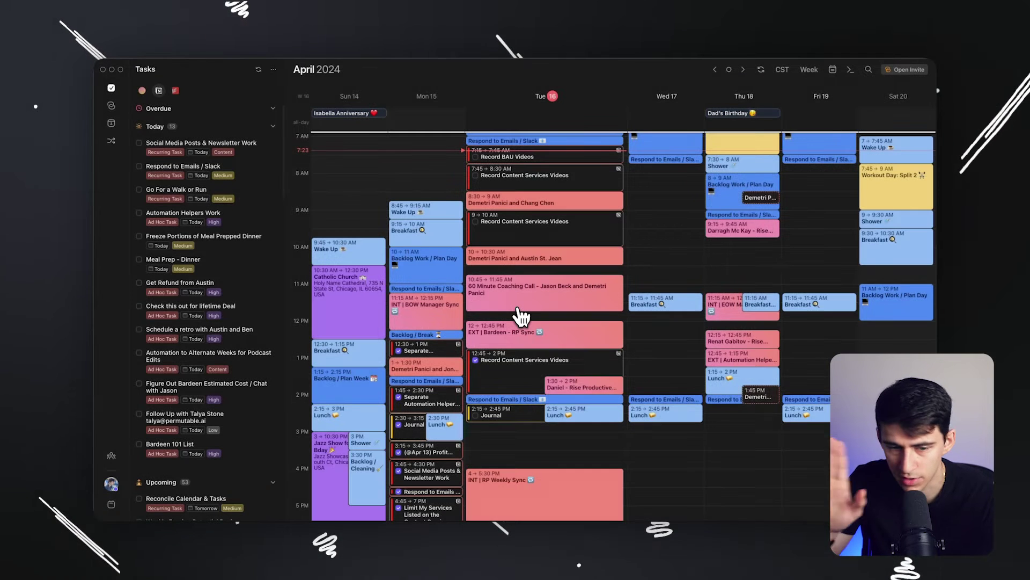
{"action": "scroll", "coordinate": [522, 314], "scroll_direction": "down", "scroll_amount": 3}
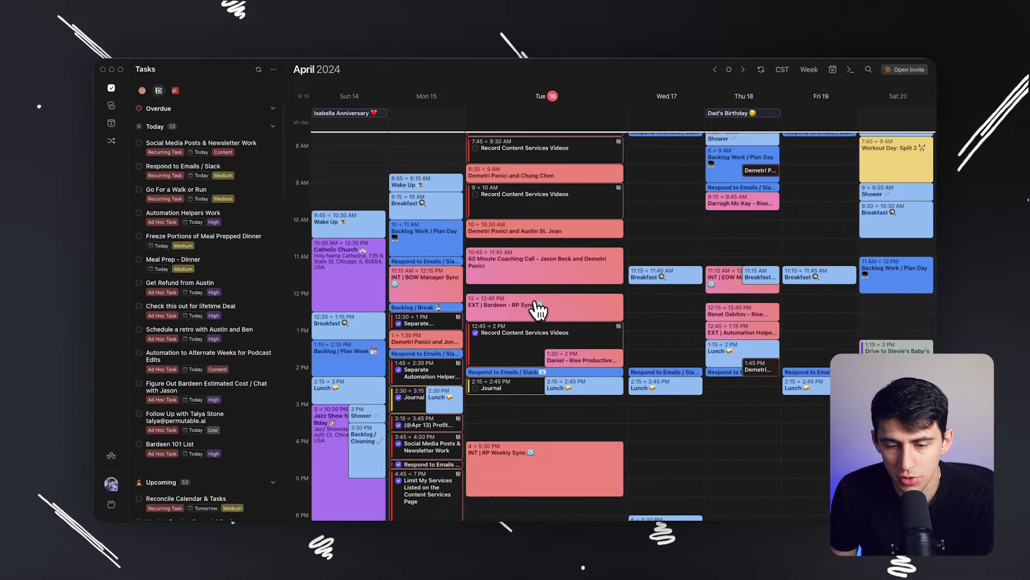
{"action": "scroll", "coordinate": [592, 319], "scroll_direction": "down", "scroll_amount": 3}
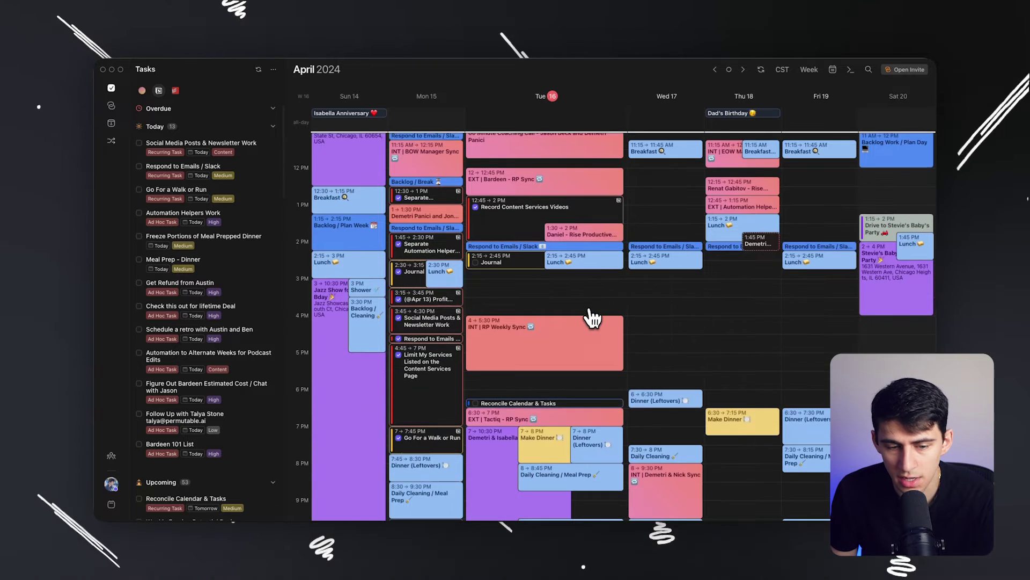
{"action": "left_click", "coordinate": [715, 69]}
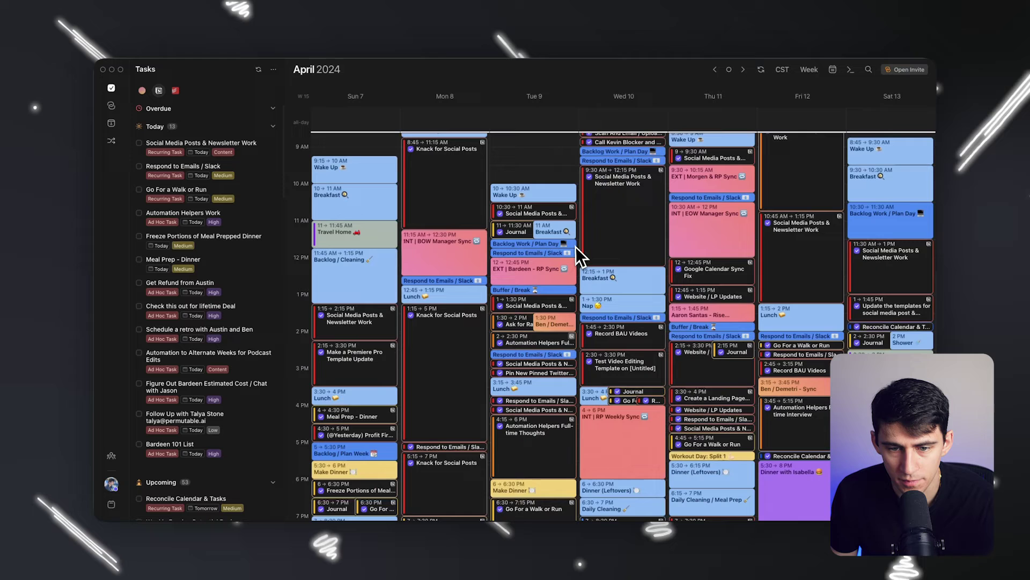
{"action": "scroll", "coordinate": [613, 233], "scroll_direction": "up", "scroll_amount": 2}
{"action": "scroll", "coordinate": [644, 210], "scroll_direction": "up", "scroll_amount": 1}
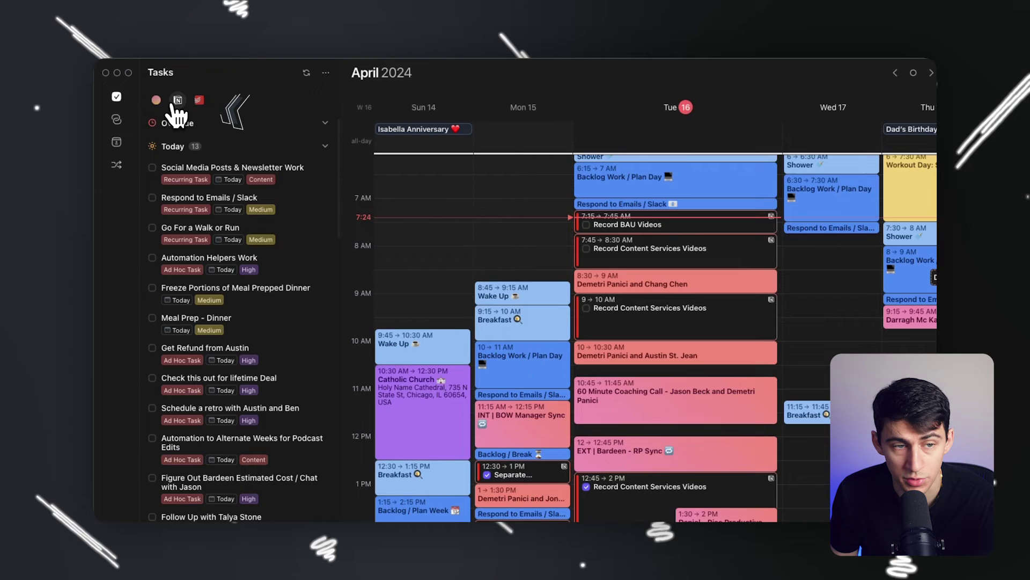
{"action": "left_click", "coordinate": [198, 101]}
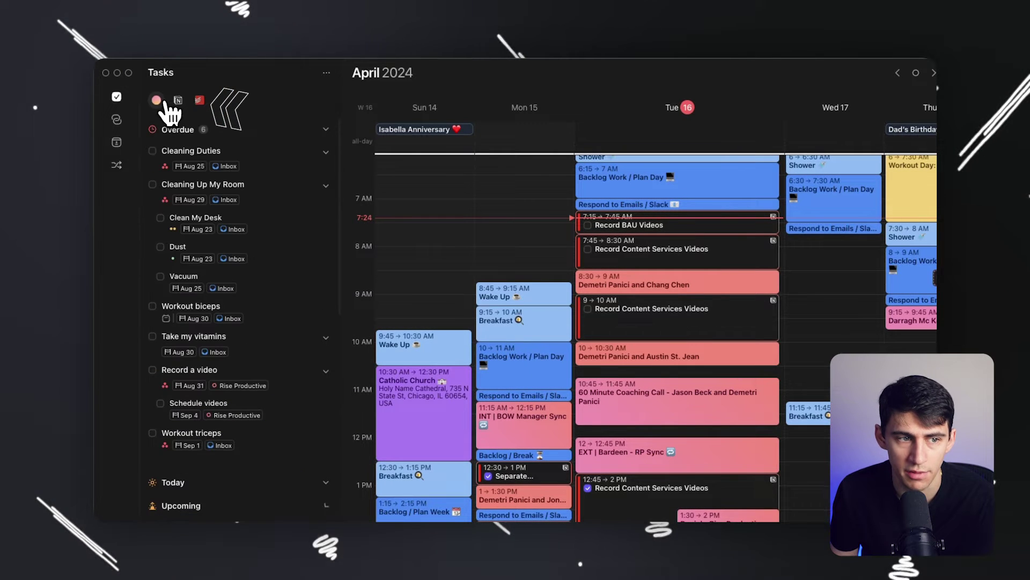
{"action": "left_click", "coordinate": [177, 100]}
{"action": "left_click", "coordinate": [326, 73]}
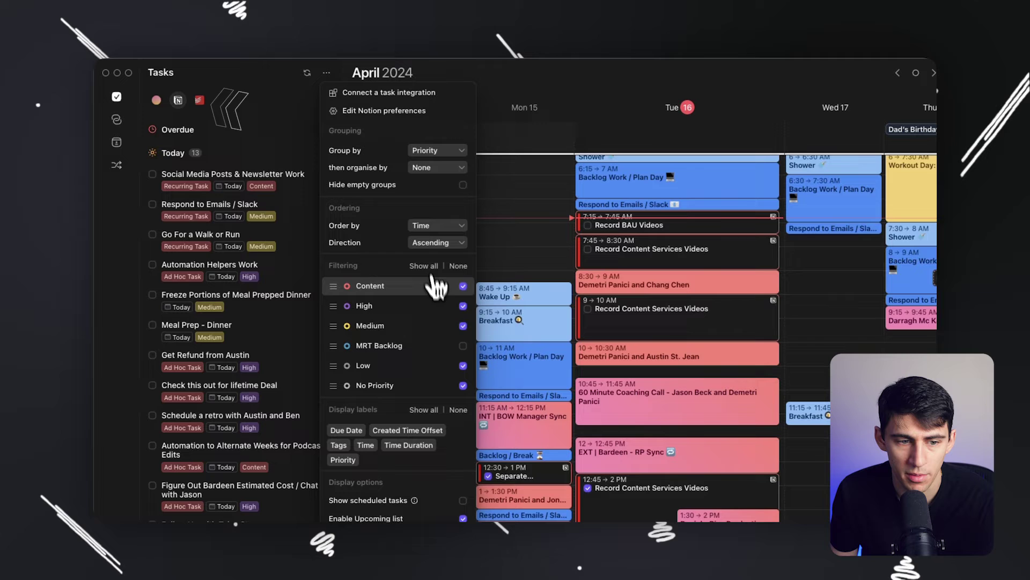
{"action": "left_click", "coordinate": [464, 346]}
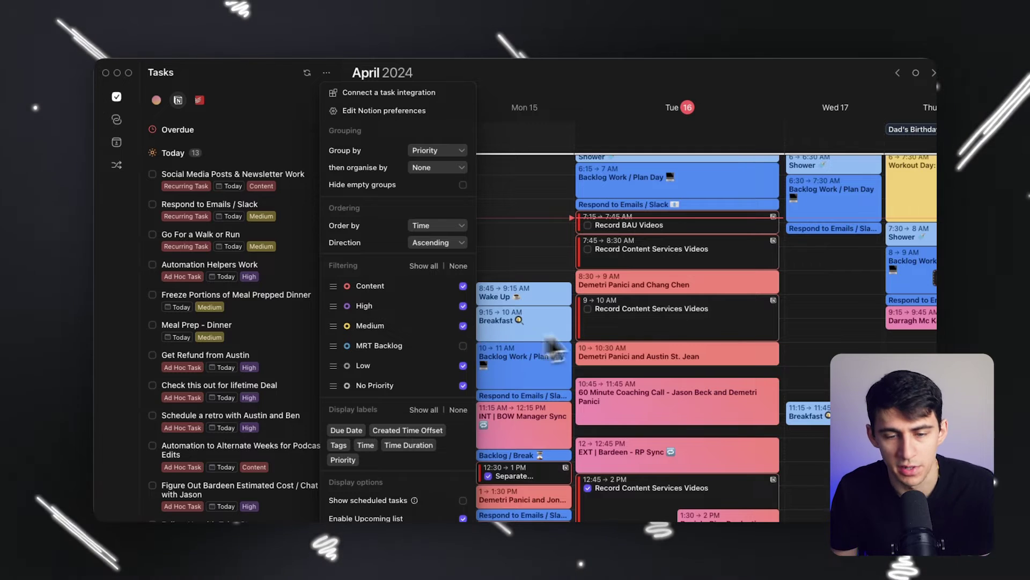
{"action": "left_click", "coordinate": [624, 322]}
{"action": "left_click_drag", "start_coordinate": [209, 204], "coordinate": [636, 459]}
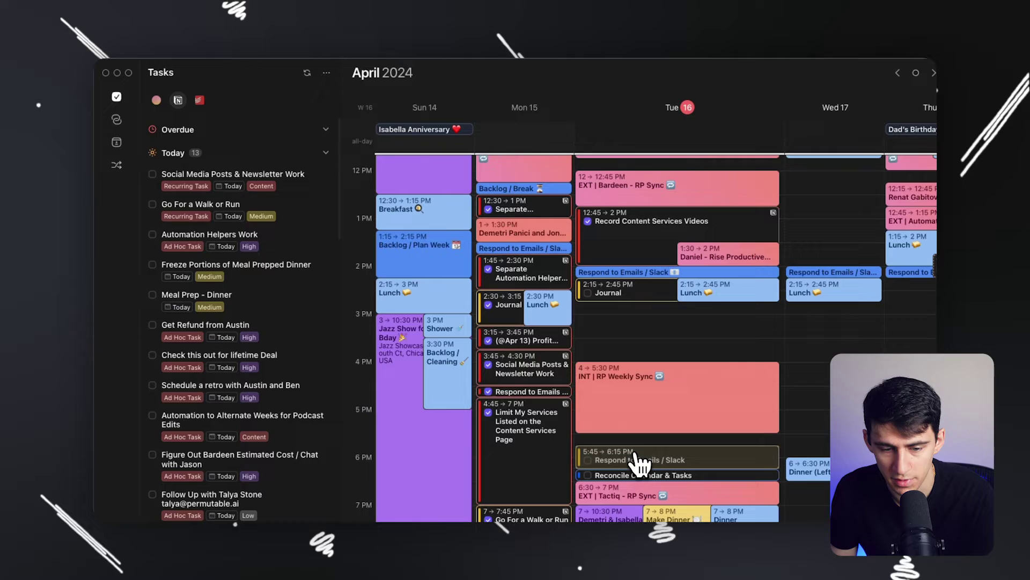
Block 'Respond to Emails / Slack' at 6 PM Tuesday, confirming the event move
{"action": "left_click_drag", "start_coordinate": [644, 466], "coordinate": [435, 296]}
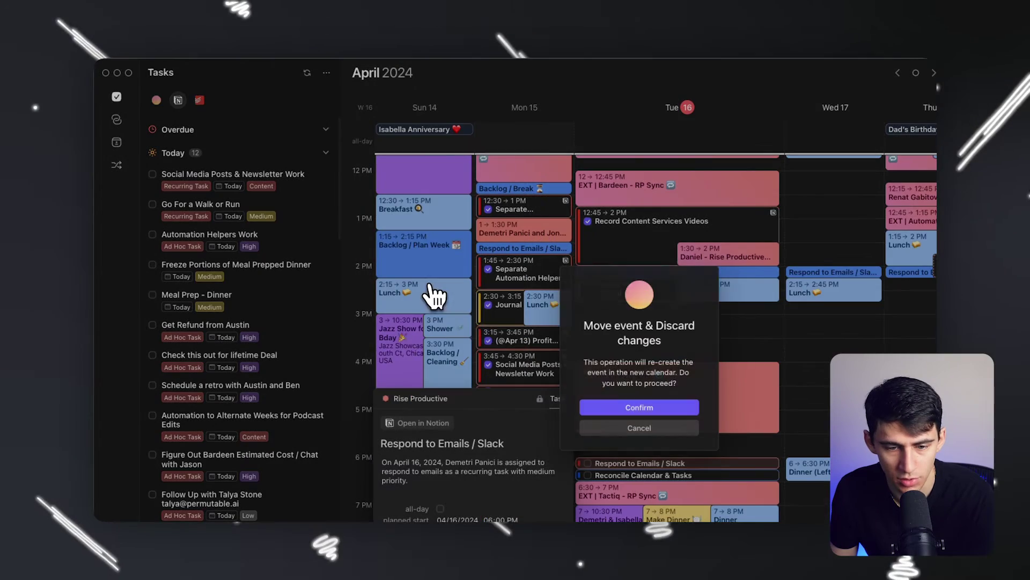
{"action": "left_click", "coordinate": [639, 407]}
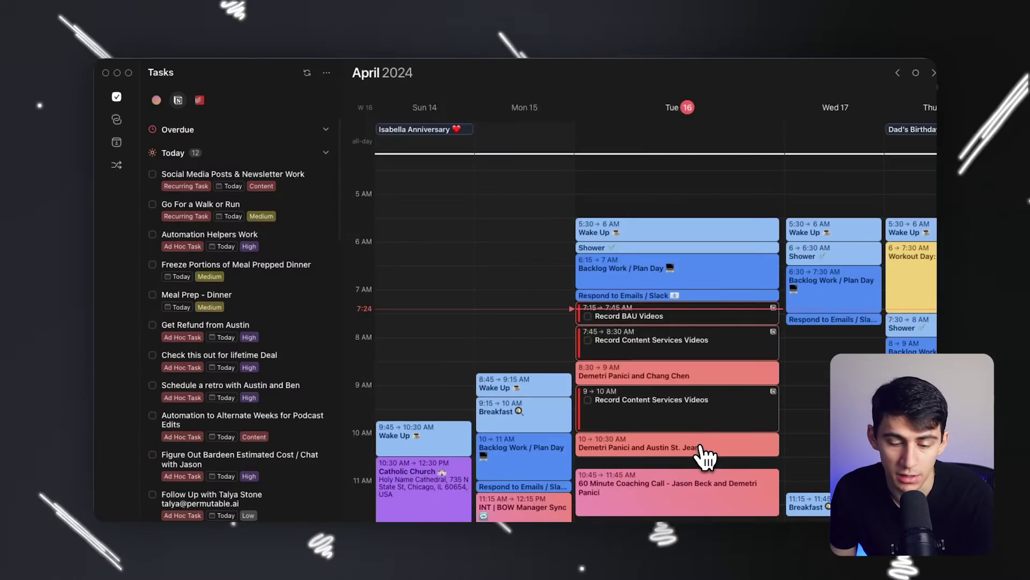
{"action": "scroll", "coordinate": [705, 458], "scroll_direction": "down", "scroll_amount": 2}
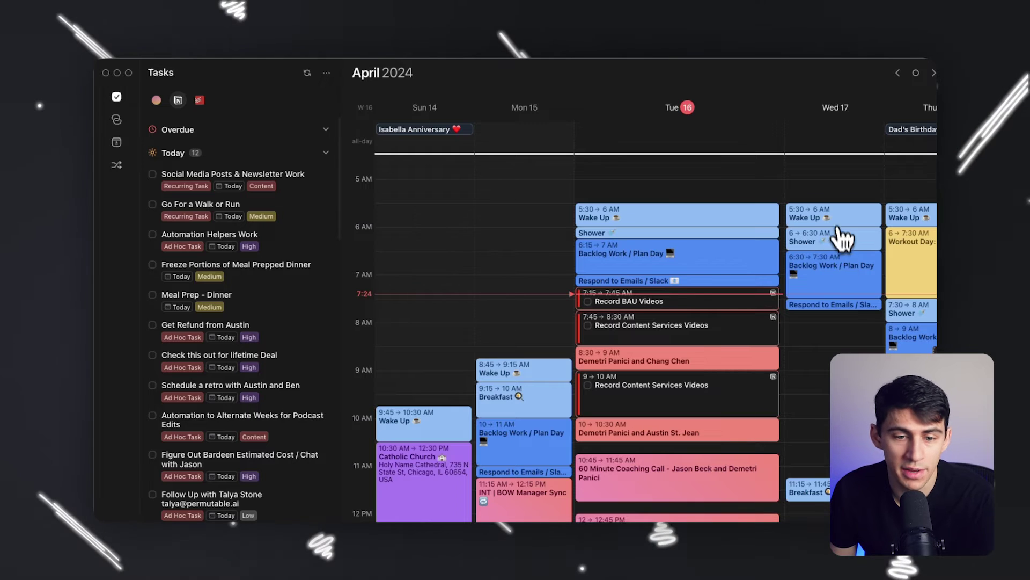
{"action": "scroll", "coordinate": [856, 348], "scroll_direction": "down", "scroll_amount": 5}
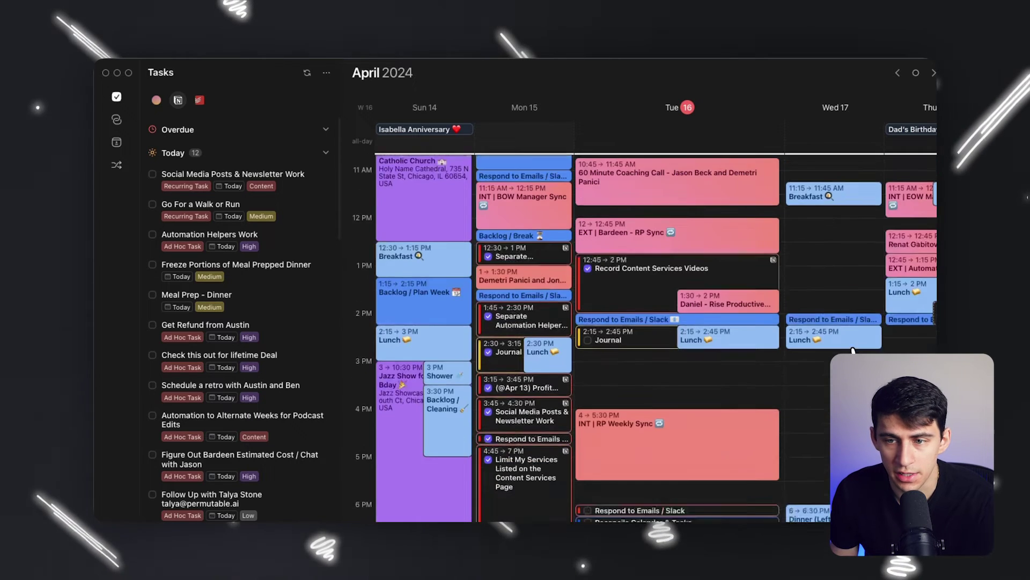
{"action": "scroll", "coordinate": [856, 348], "scroll_direction": "up", "scroll_amount": 6}
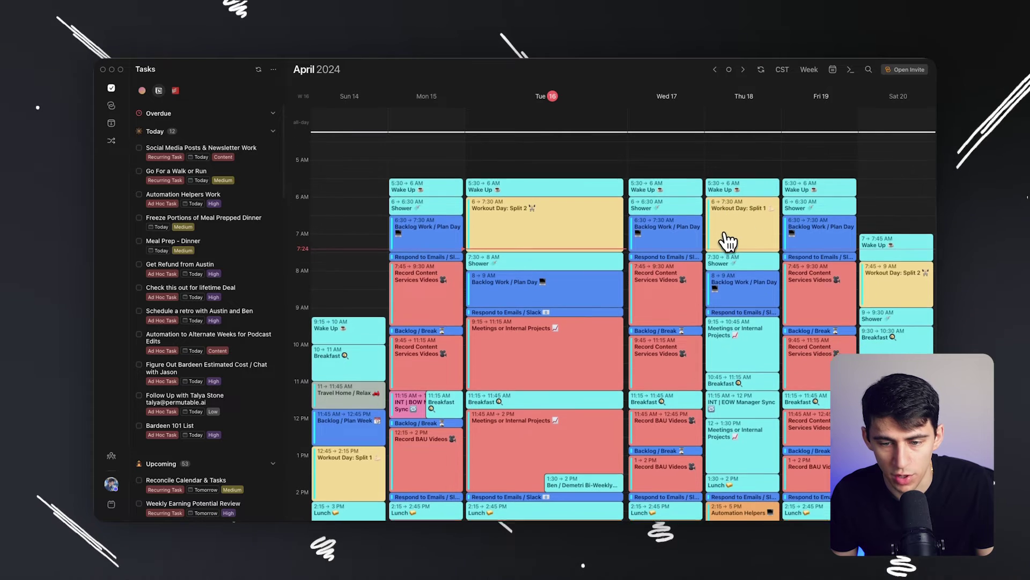
{"action": "scroll", "coordinate": [731, 204], "scroll_direction": "down", "scroll_amount": 2}
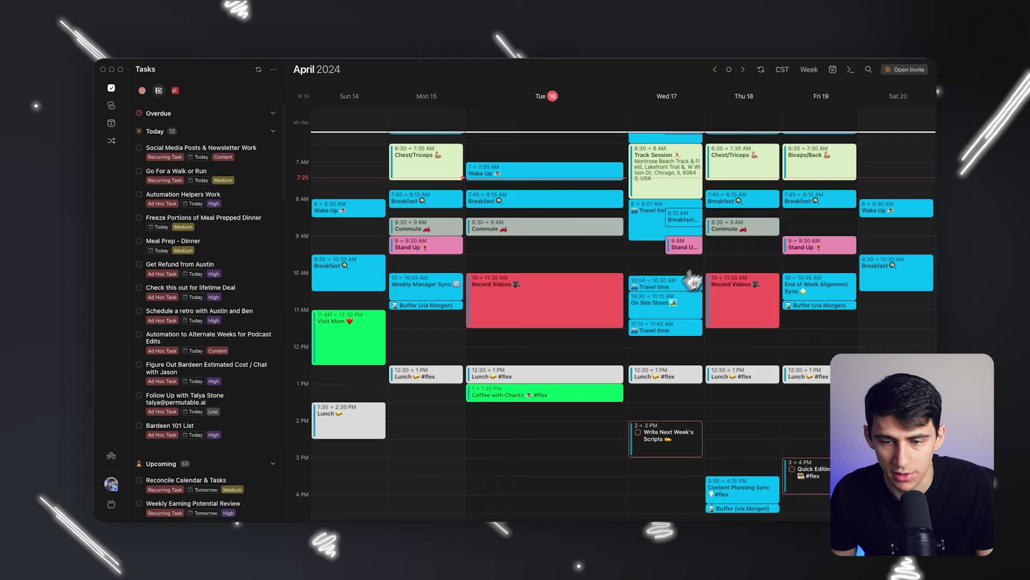
{"action": "scroll", "coordinate": [611, 344], "scroll_direction": "up", "scroll_amount": 5}
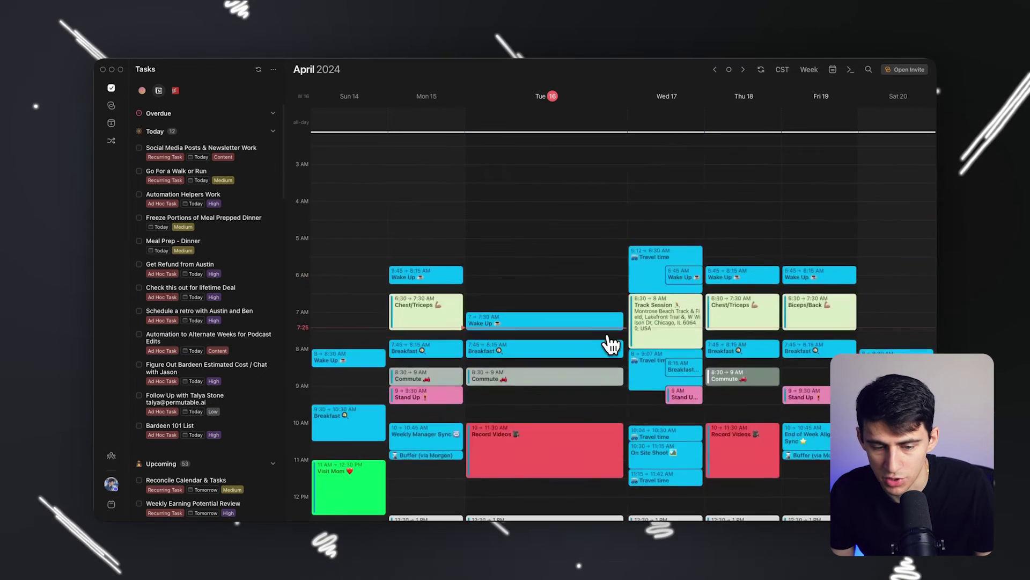
{"action": "scroll", "coordinate": [612, 345], "scroll_direction": "down", "scroll_amount": 10}
{"action": "scroll", "coordinate": [608, 371], "scroll_direction": "up", "scroll_amount": 8}
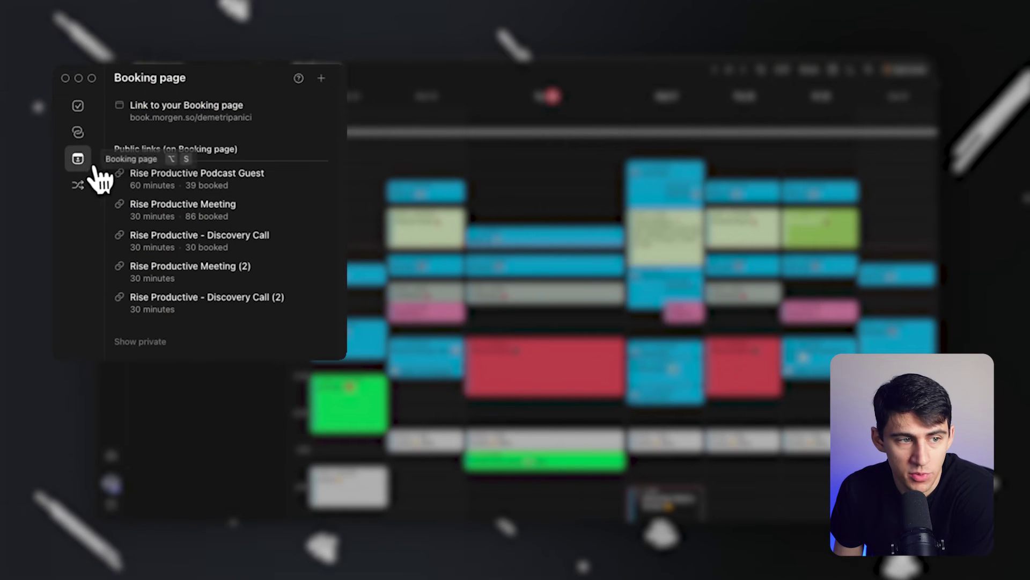
Make Tuesday's 9–10 AM Blocked event an open invite and copy its booking link
{"action": "left_click", "coordinate": [77, 133]}
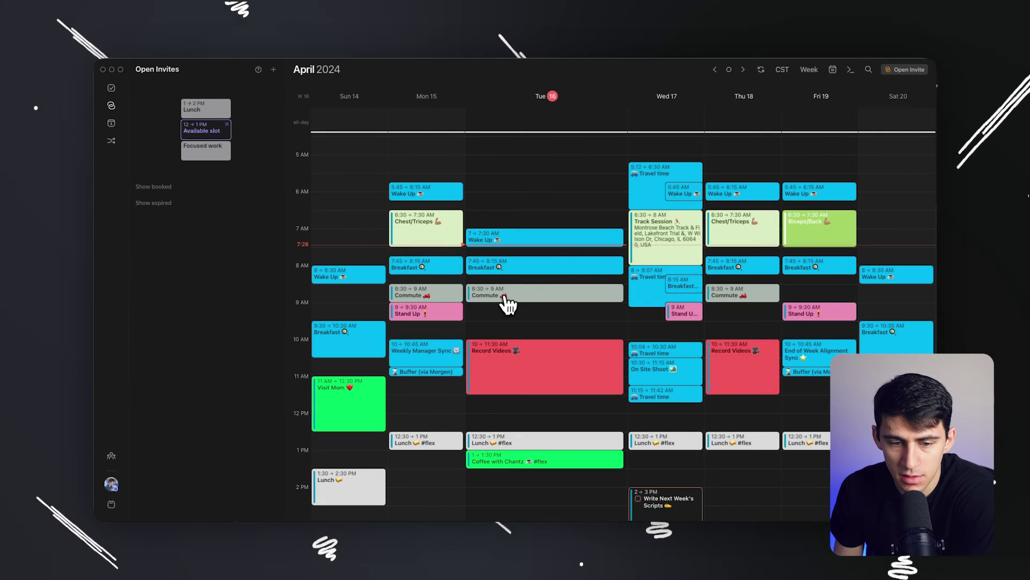
{"action": "left_click", "coordinate": [507, 335]}
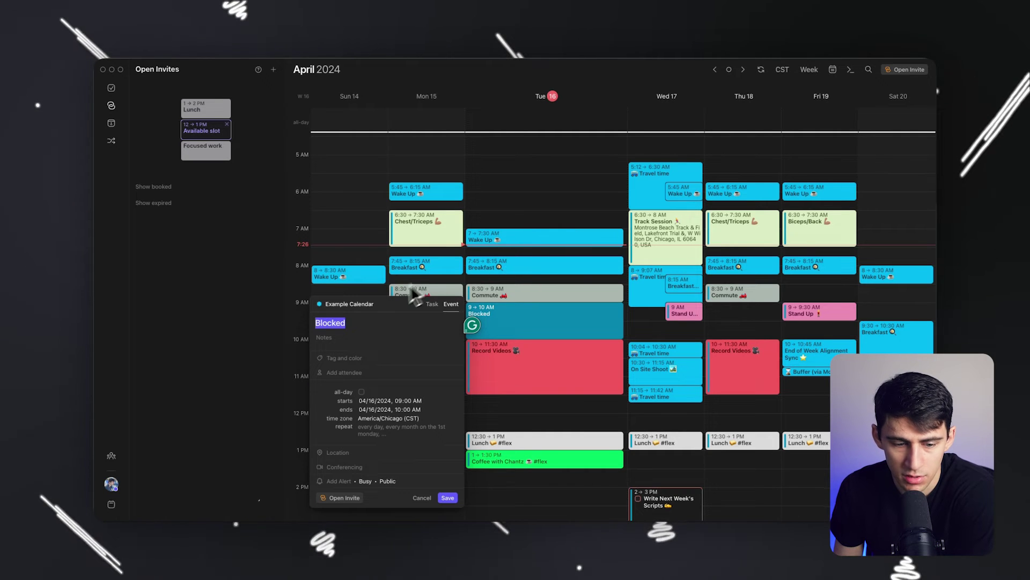
{"action": "left_click", "coordinate": [345, 498]}
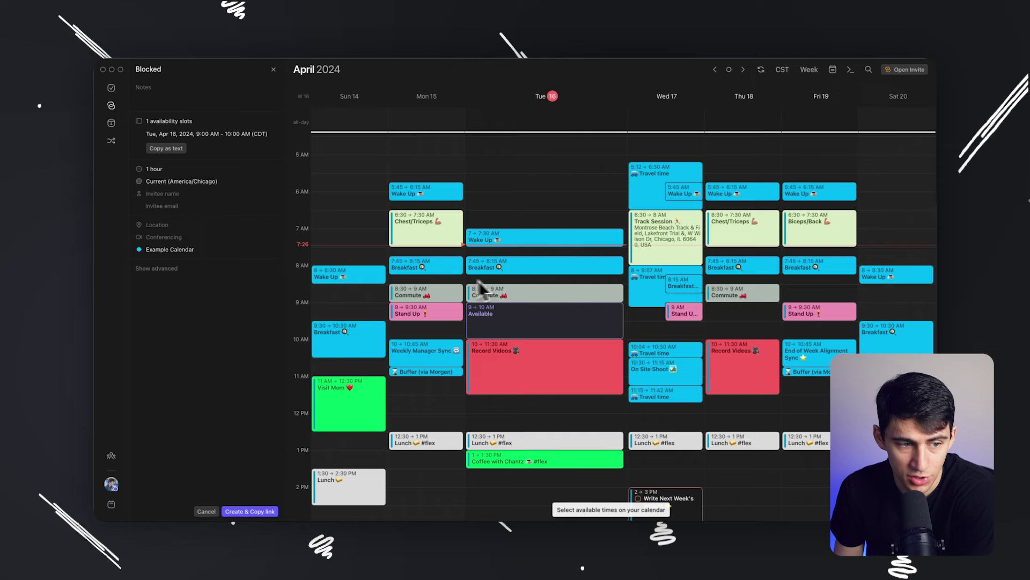
{"action": "left_click", "coordinate": [249, 511]}
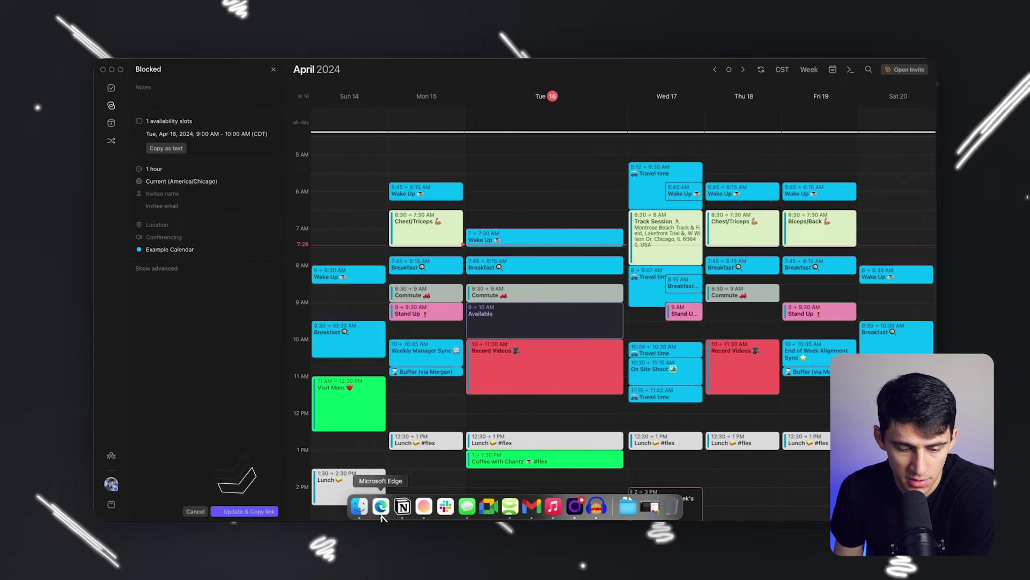
Load the copied booking link in Edge, showing the Tuesday 9:00am slot, then return to Morgen
{"action": "left_click", "coordinate": [381, 507]}
{"action": "key", "text": "super+v"}
{"action": "key", "text": "Return"}
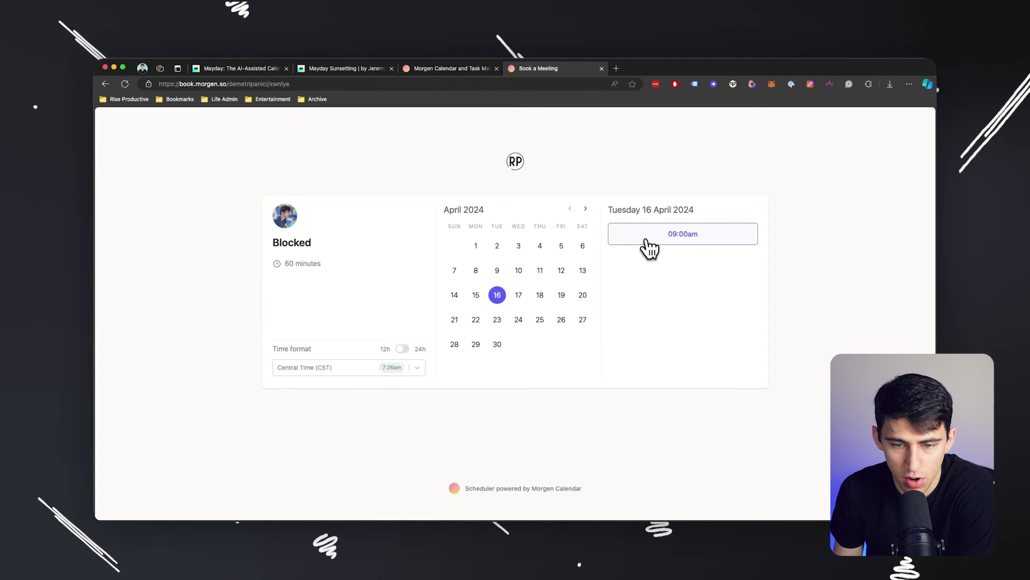
{"action": "key", "text": "super+Tab"}
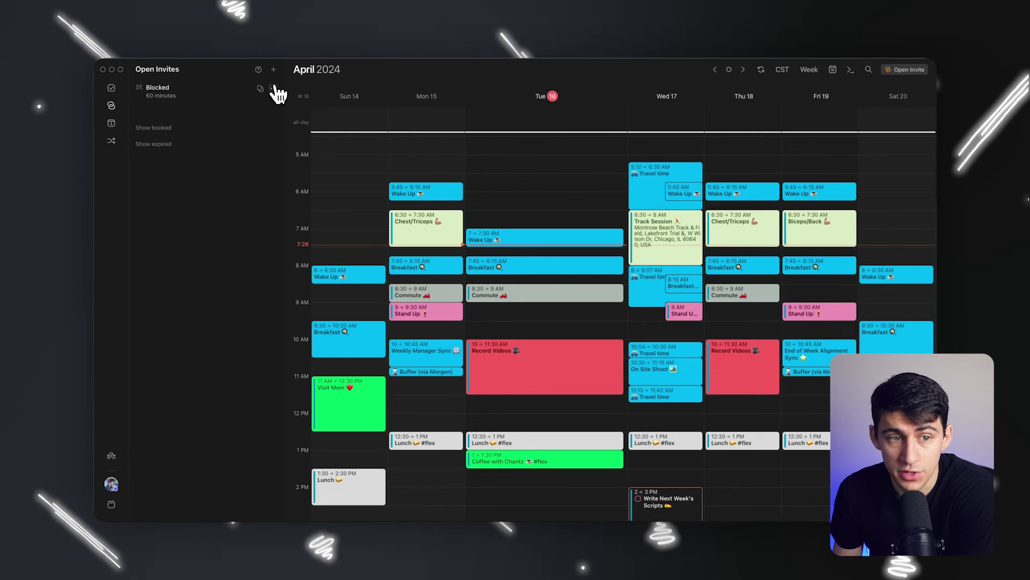
Start a new scheduling link, view platform.morgen.so, then reopen Morgen's task panel
{"action": "left_click", "coordinate": [273, 70]}
{"action": "left_click", "coordinate": [113, 125]}
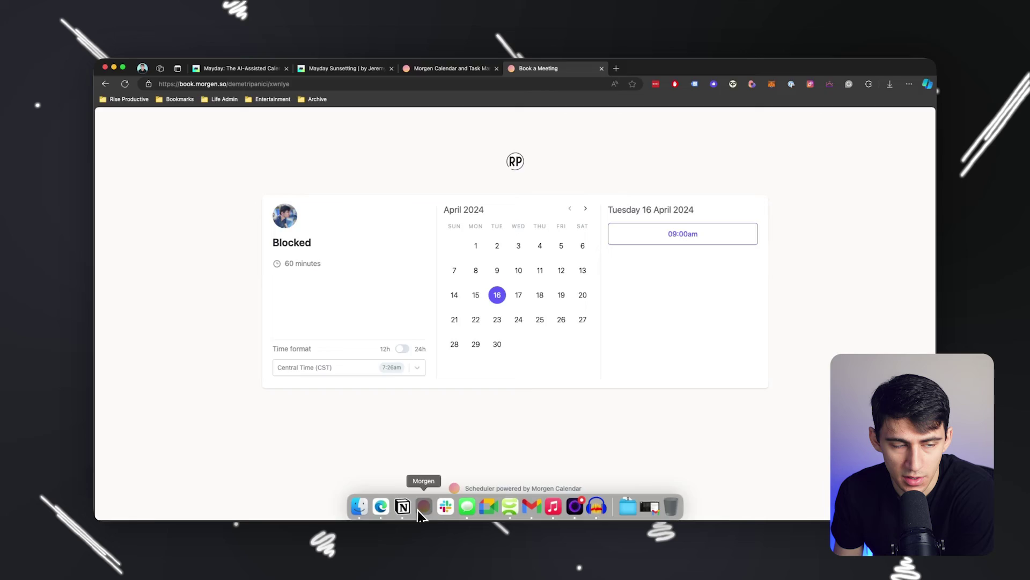
{"action": "left_click", "coordinate": [403, 504]}
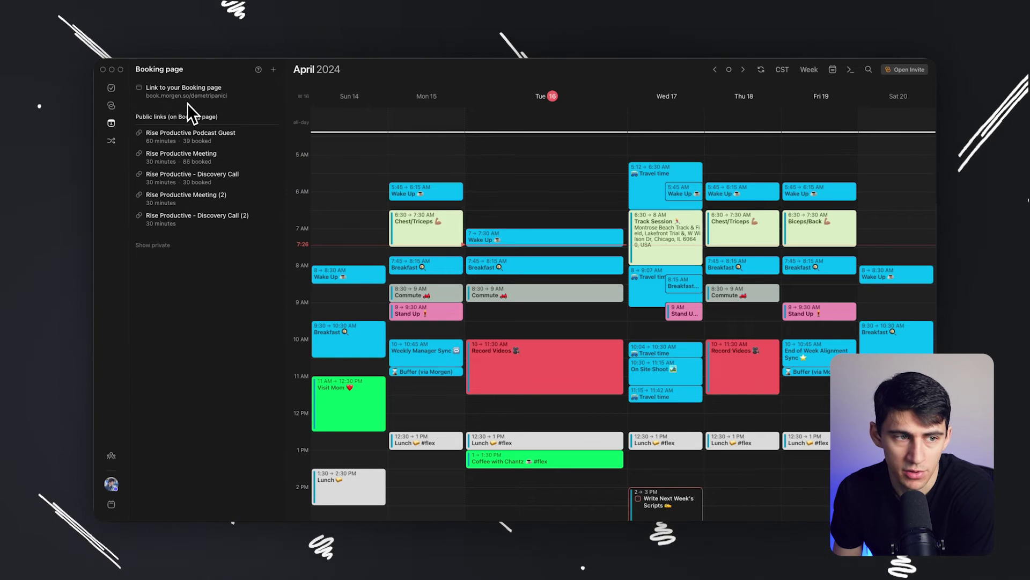
{"action": "left_click", "coordinate": [111, 88]}
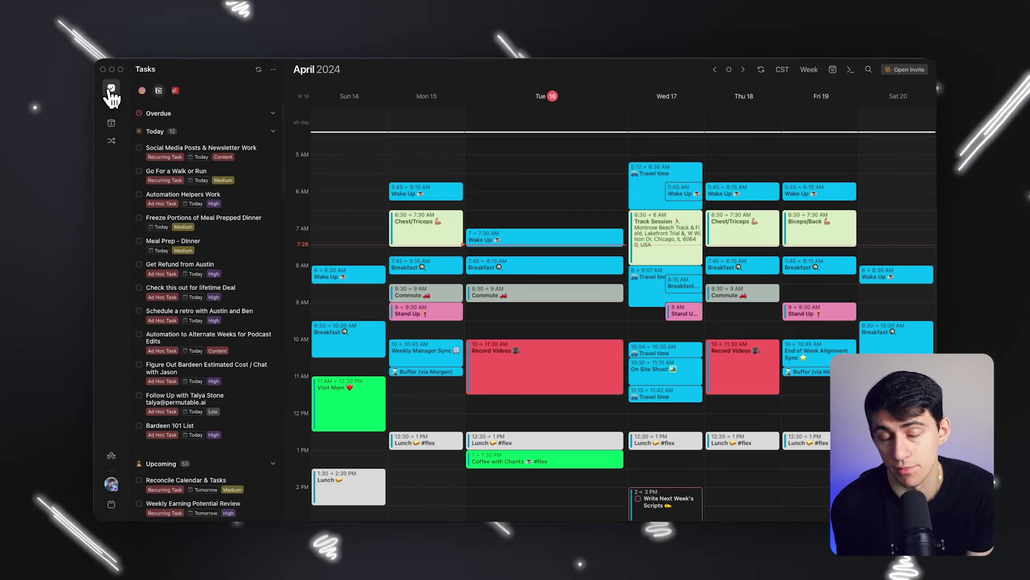